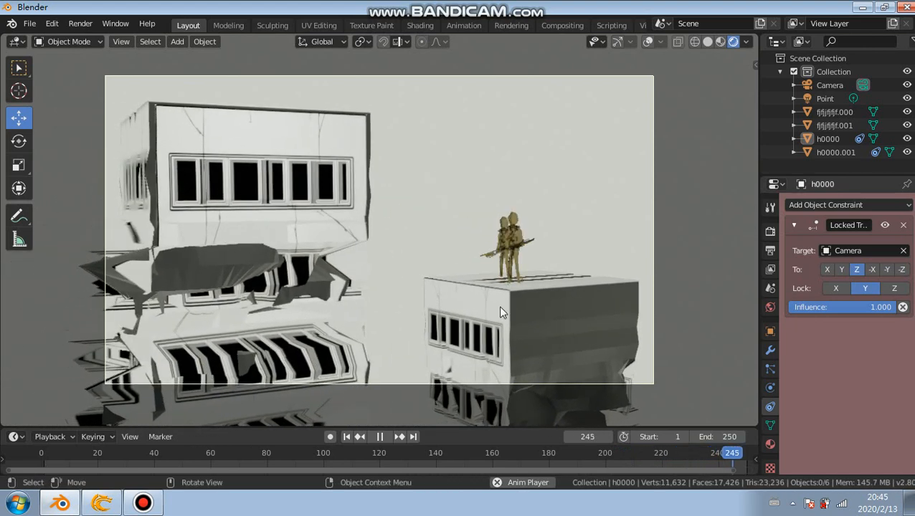
Examine the two buildings and the figures on the roof from different camera angles while the animation plays.
middle_drag(498, 306, 375, 307)
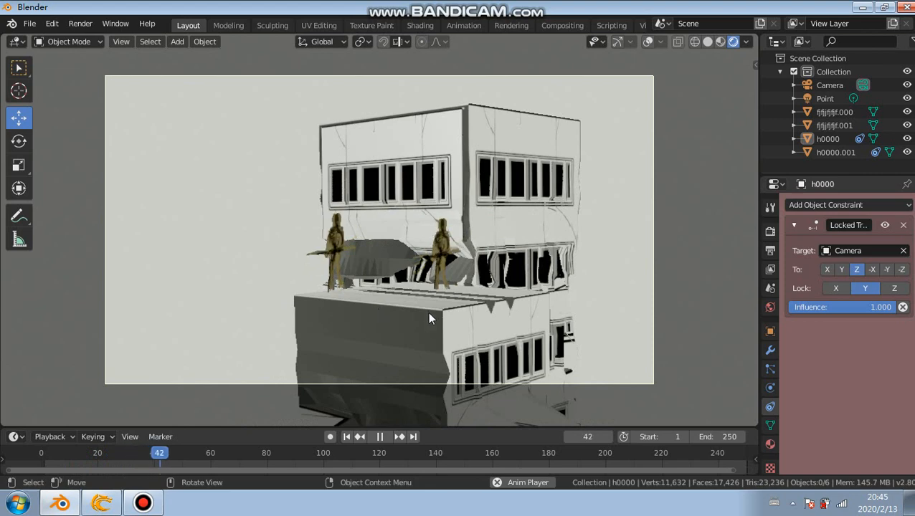
middle_drag(406, 343, 504, 311)
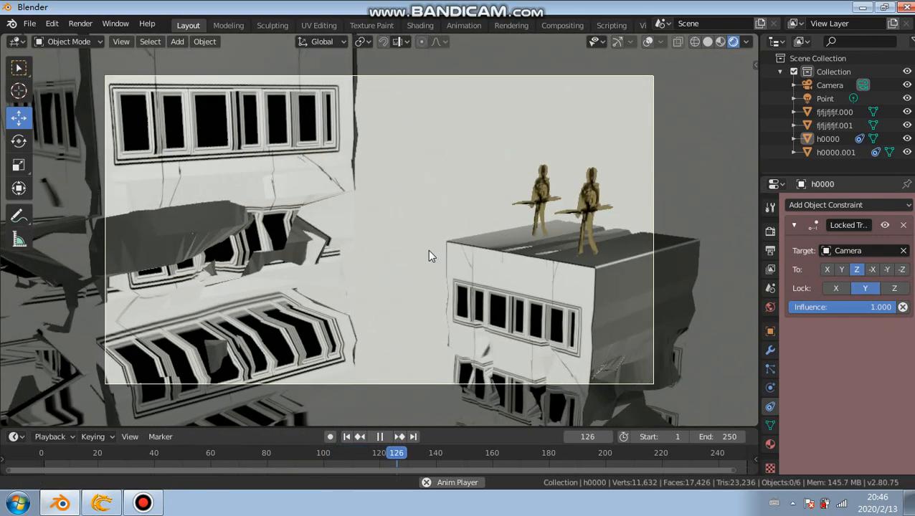
middle_drag(429, 255, 461, 282)
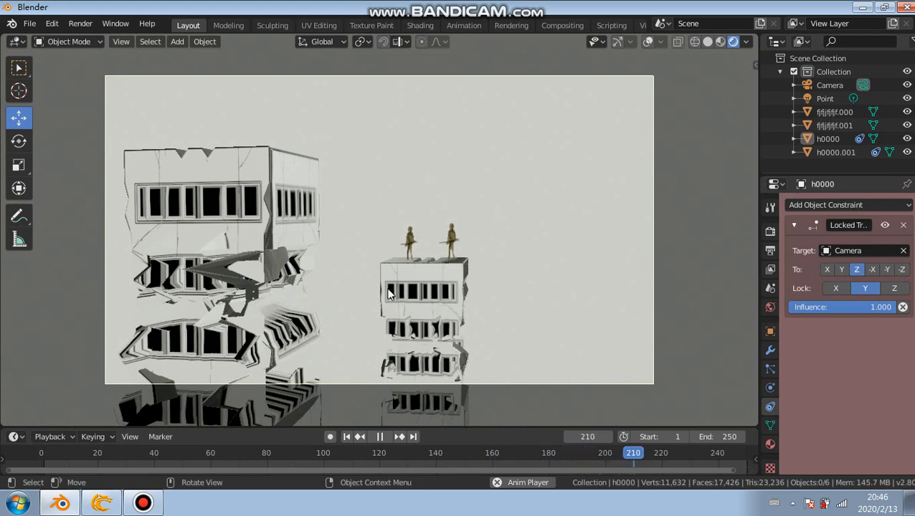
Minimize Blender and Mic Sweets, view the building facade texture image stored on the desktop, and close it.
click(859, 5)
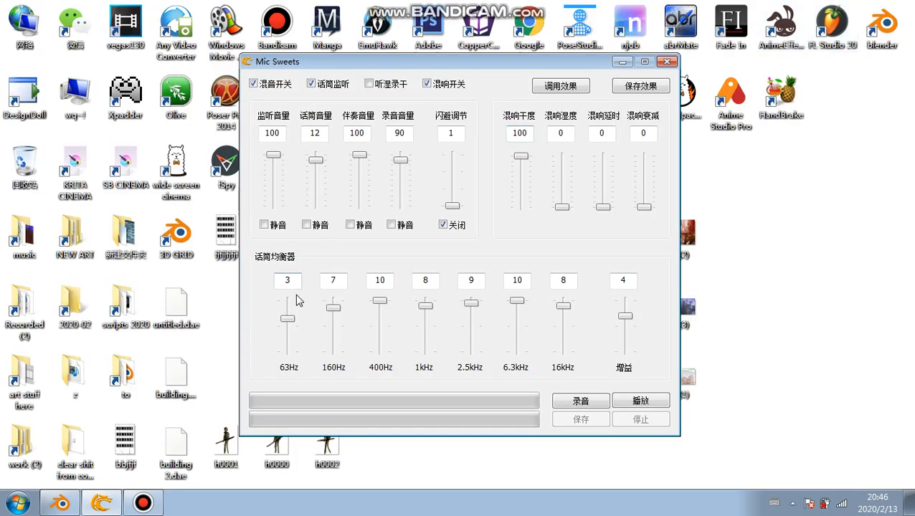
click(619, 63)
double_click(226, 233)
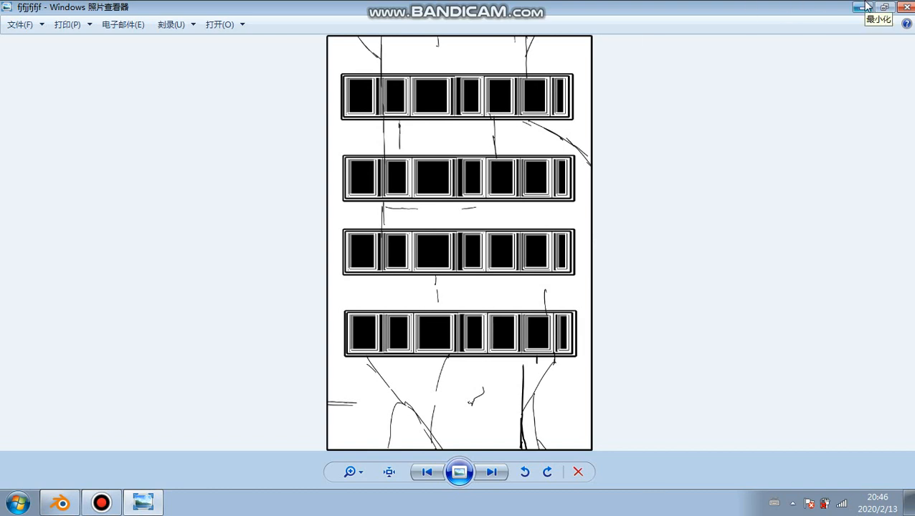
click(909, 7)
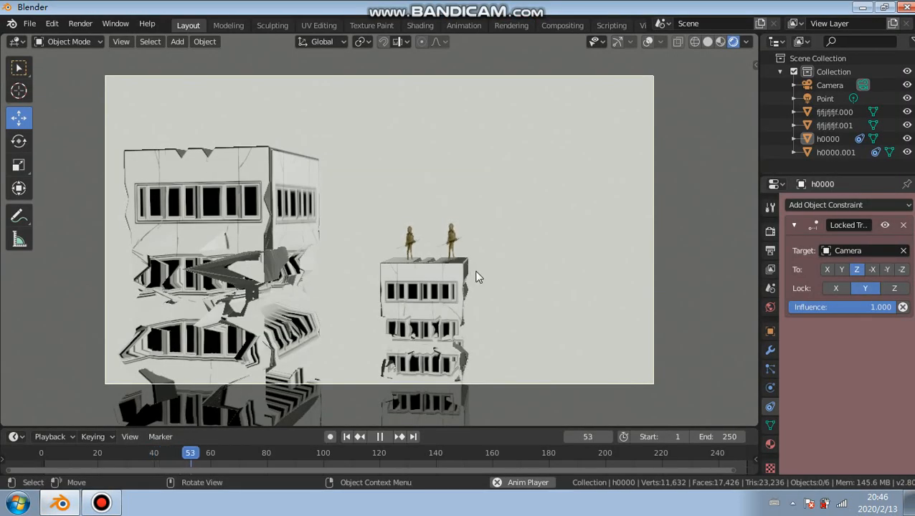
Stop the running animation playback.
click(30, 23)
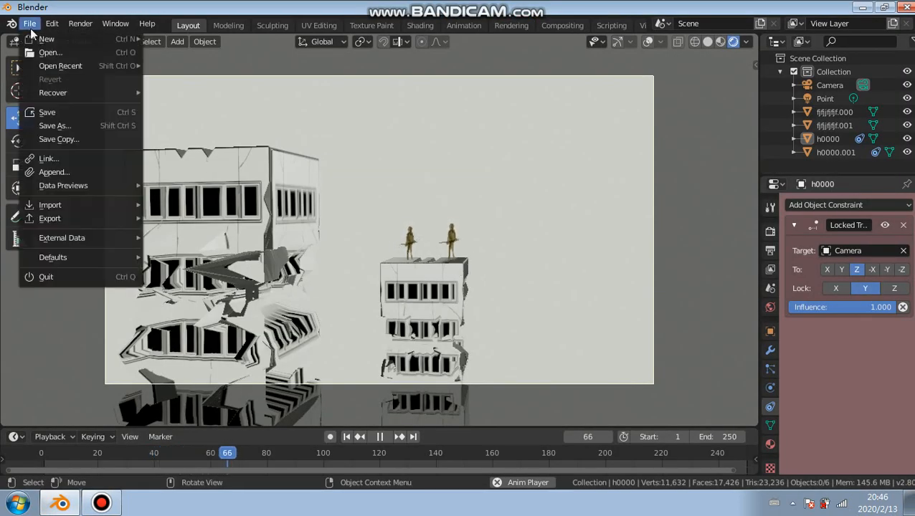
mouse_move(108, 206)
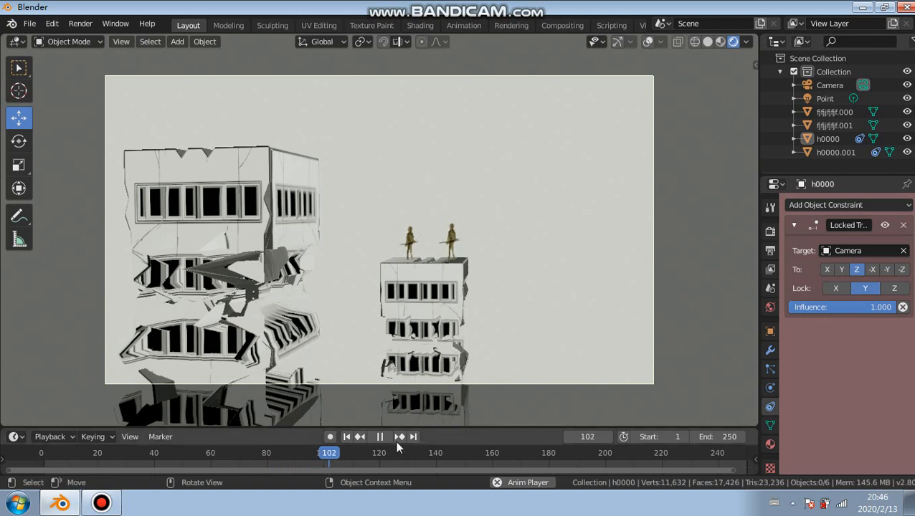
click(380, 437)
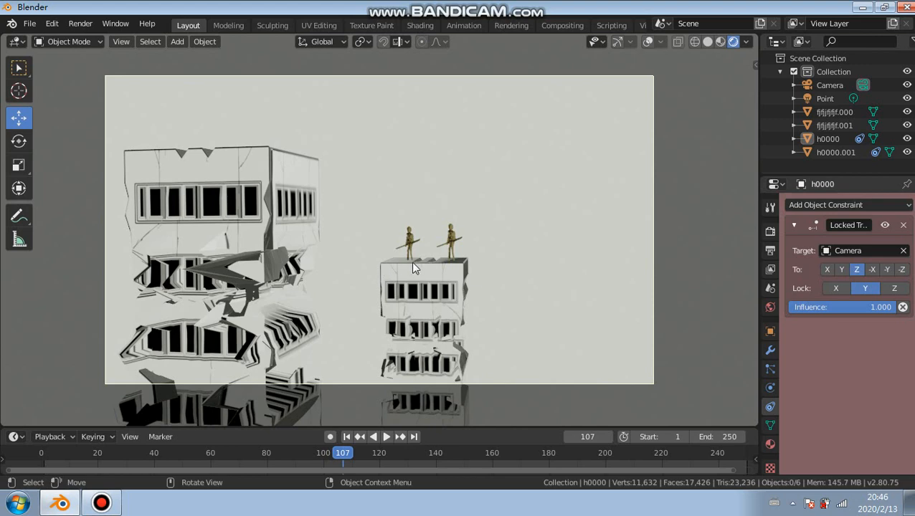
Examine the paused scene through the camera, checking the buildings from several sides and the rooftop figures up close.
middle_drag(414, 268, 363, 294)
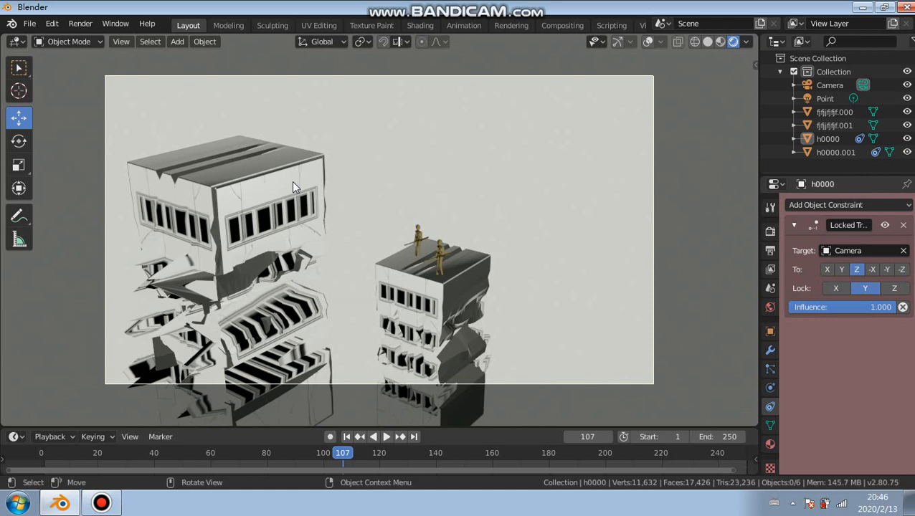
middle_drag(293, 182, 296, 201)
middle_drag(313, 274, 291, 258)
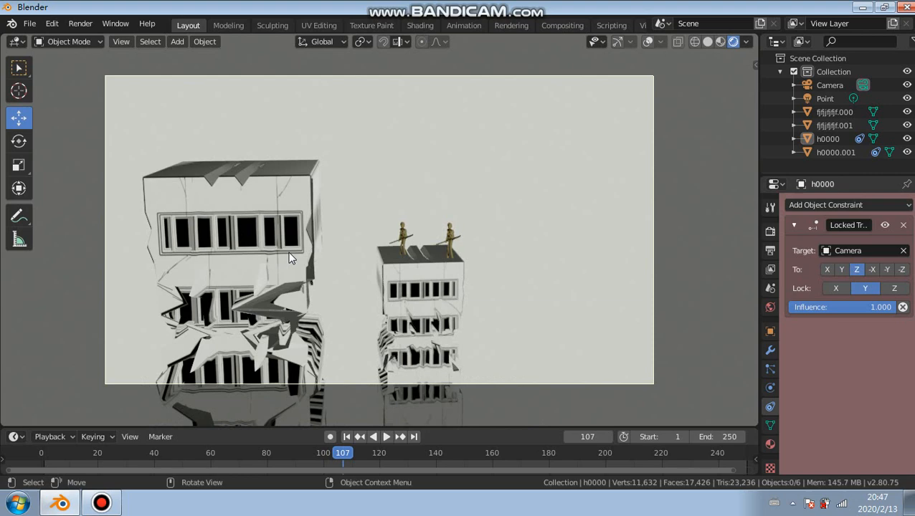
middle_drag(224, 271, 333, 203)
scroll(246, 213, up, 3)
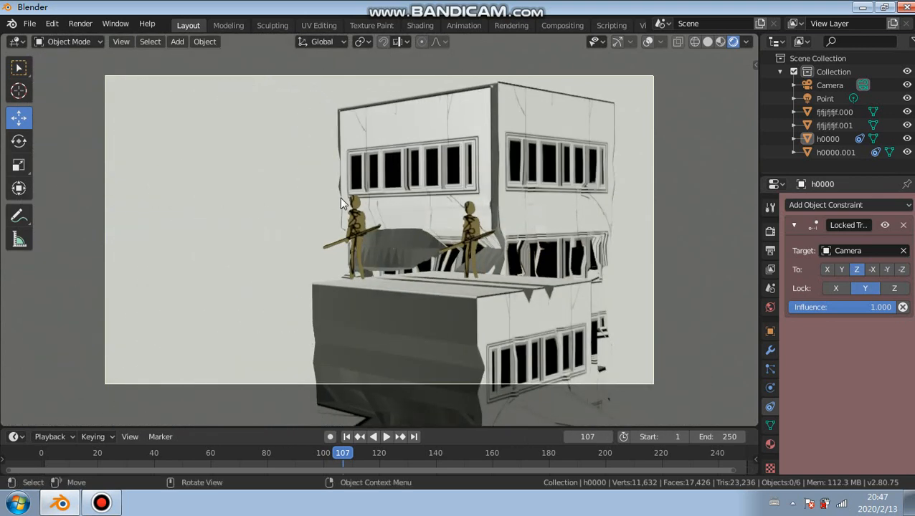
shift+middle_drag(411, 198, 248, 185)
scroll(440, 133, up, 1)
middle_drag(440, 136, 458, 259)
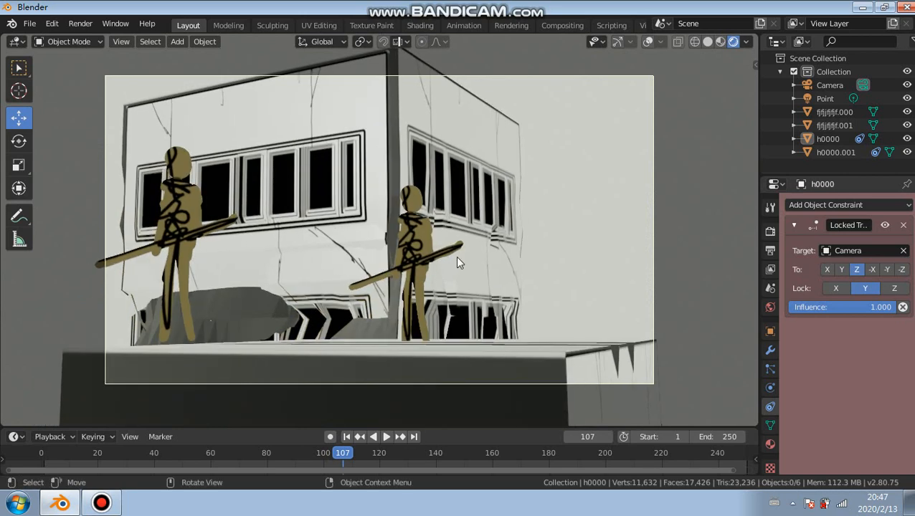
middle_drag(406, 309, 343, 265)
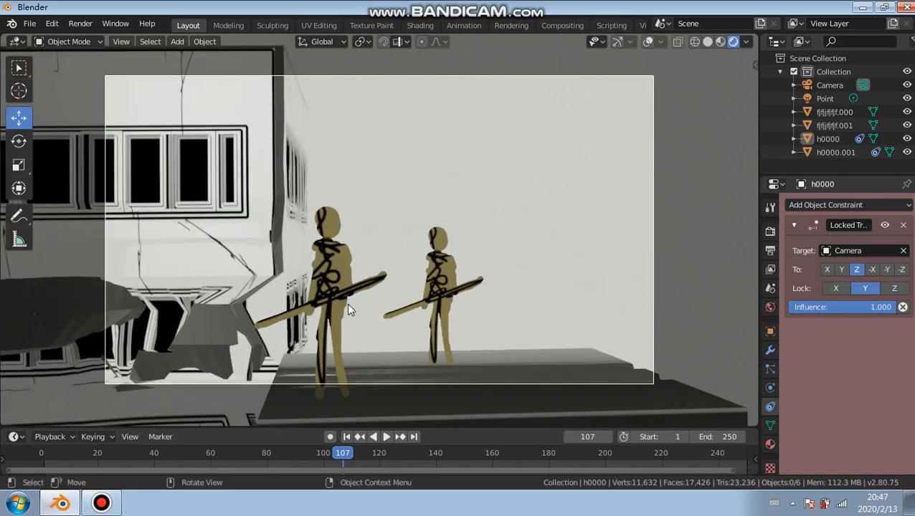
middle_drag(350, 332, 400, 308)
scroll(380, 303, down, 2)
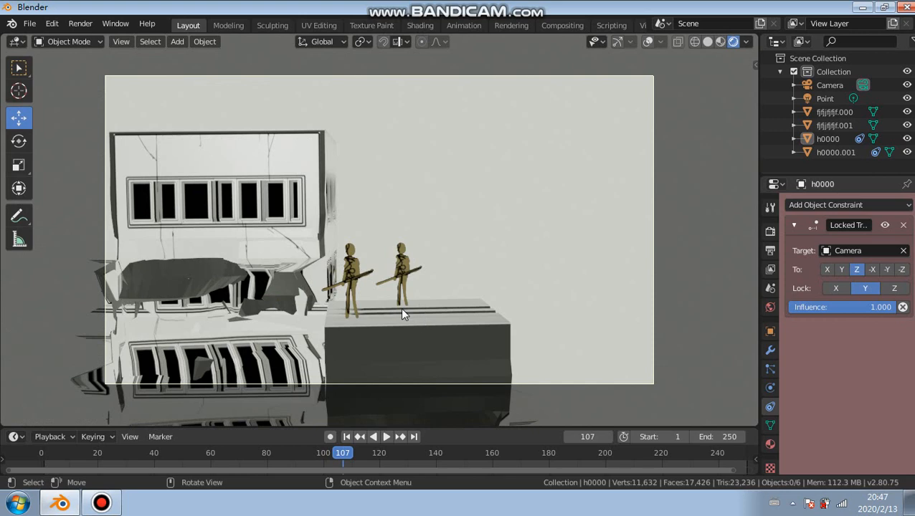
scroll(400, 308, up, 4)
middle_drag(394, 327, 318, 227)
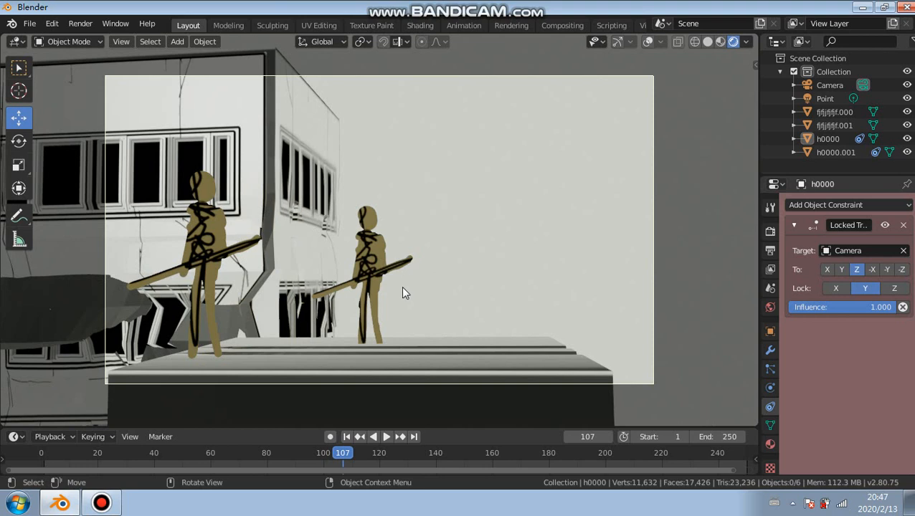
middle_drag(400, 286, 335, 266)
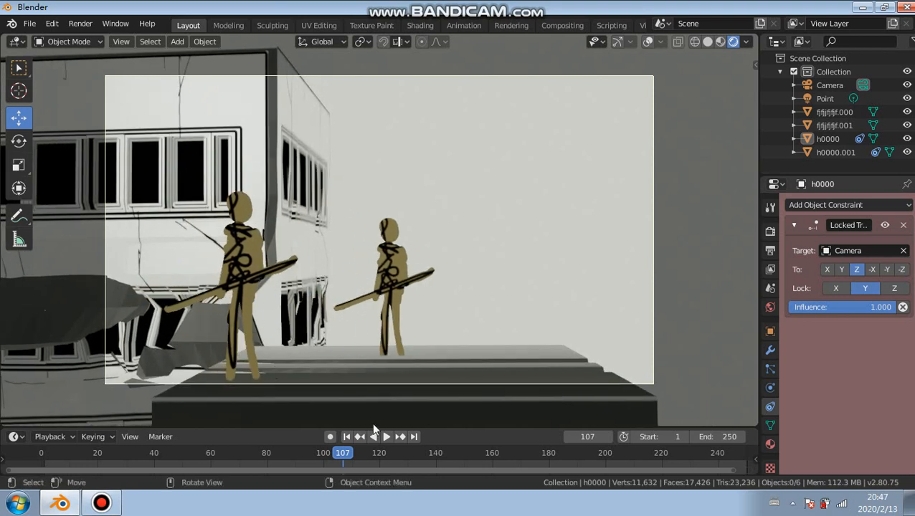
Play the animation and stop it at frame 129, examining how the flat figures face the camera from different angles.
click(386, 437)
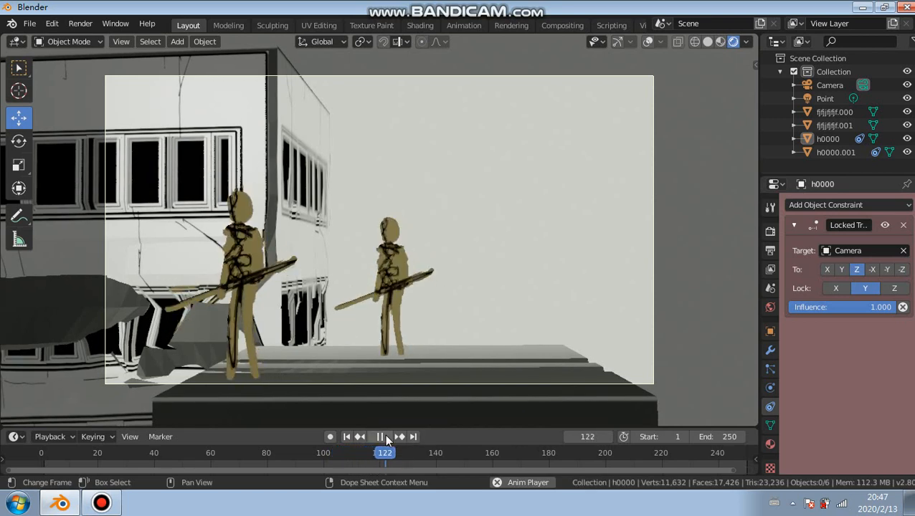
click(386, 439)
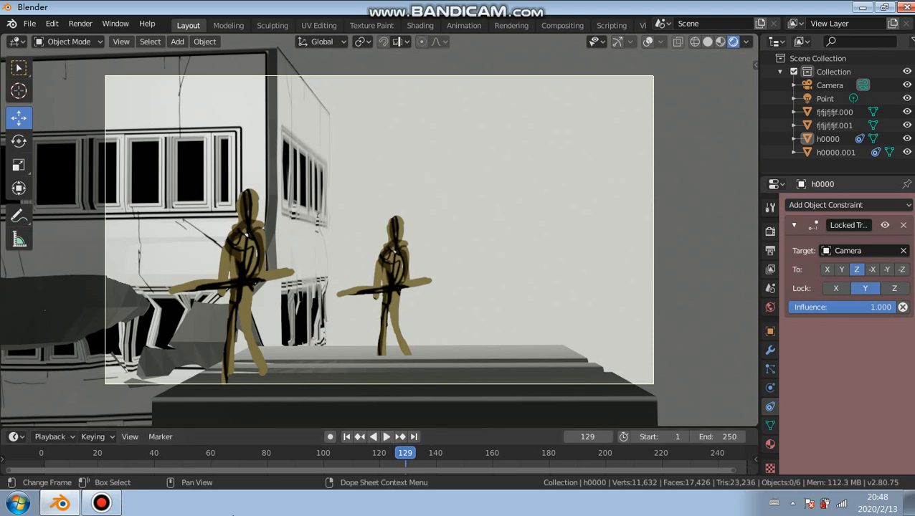
middle_drag(305, 290, 317, 273)
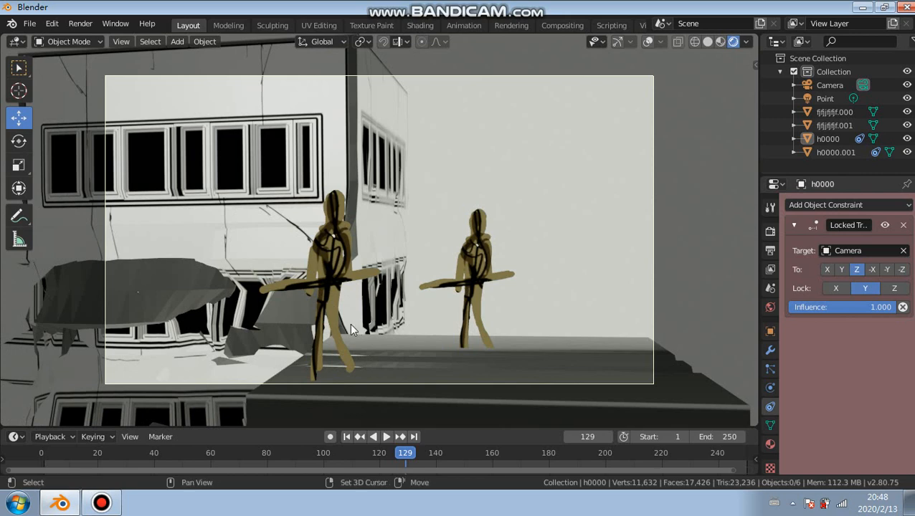
shift+middle_drag(349, 323, 433, 341)
middle_drag(379, 346, 310, 334)
middle_drag(251, 293, 551, 249)
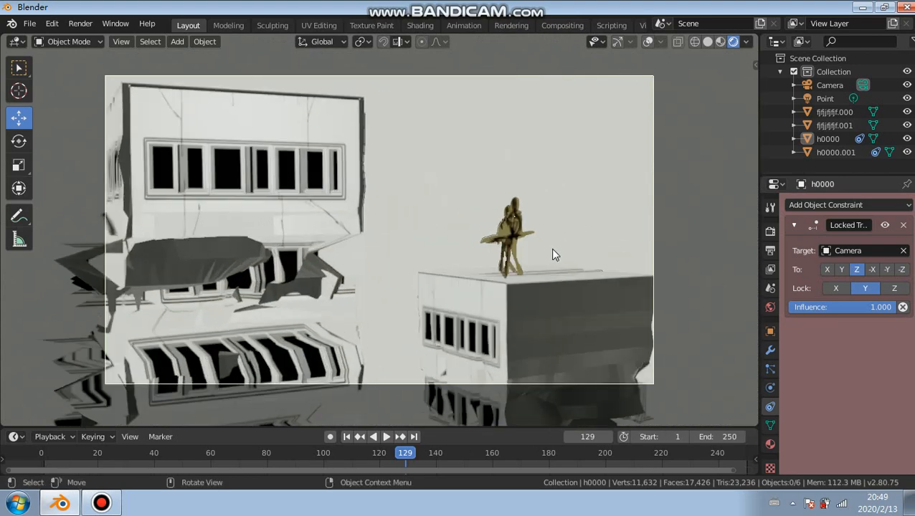
scroll(551, 251, up, 5)
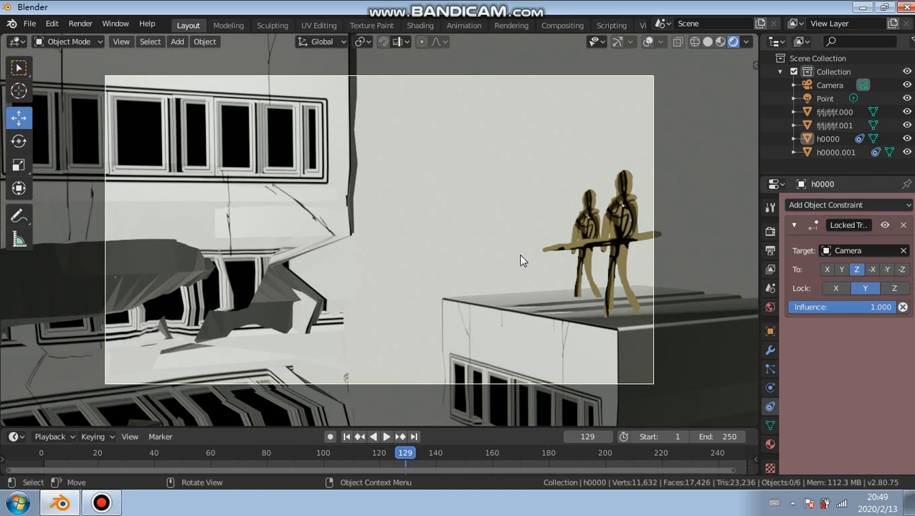
middle_drag(507, 276, 222, 322)
middle_drag(427, 322, 454, 312)
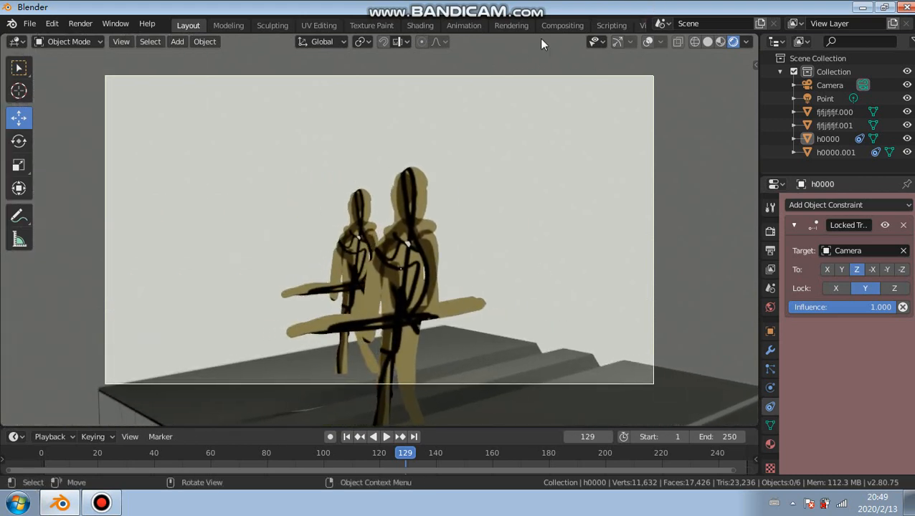
Turn on the viewport overlays and the navigation gizmos.
click(647, 43)
click(615, 43)
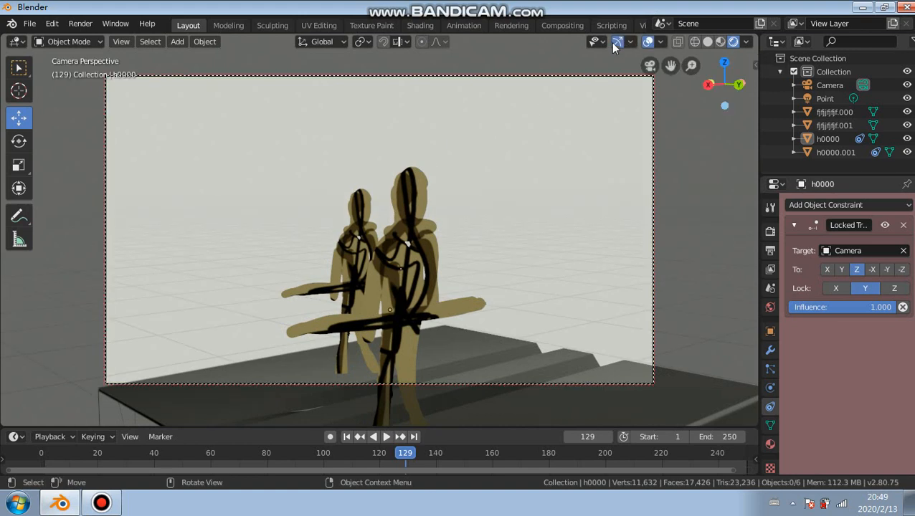
Leave the camera view to examine the figures in free perspective, and return to the camera view.
click(649, 65)
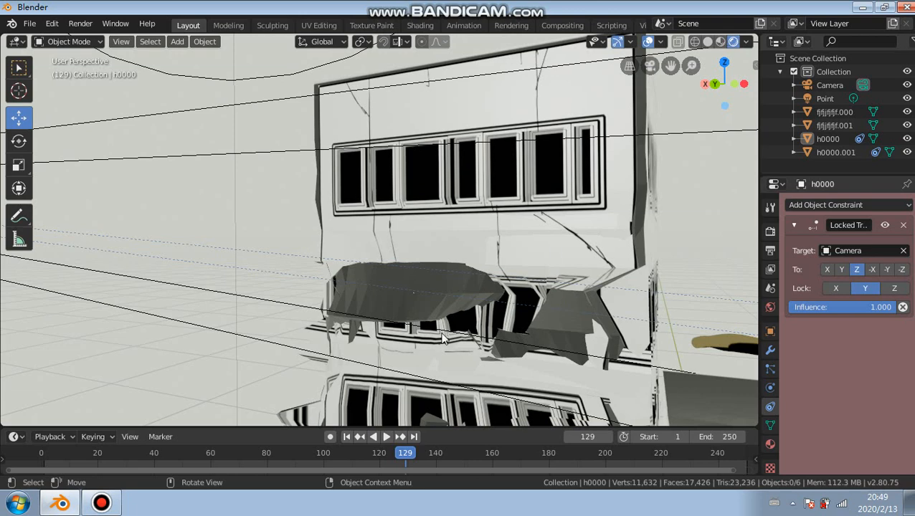
middle_drag(442, 339, 500, 297)
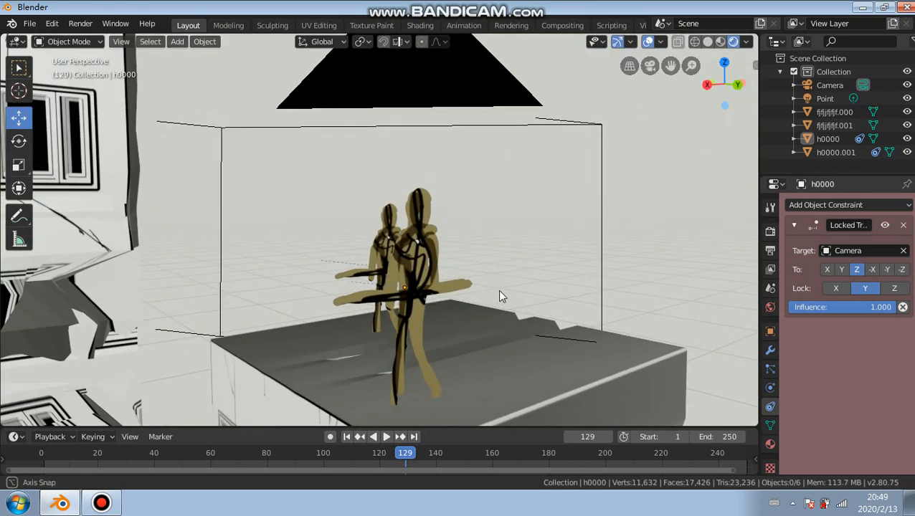
middle_drag(566, 258, 494, 286)
shift+middle_drag(594, 277, 49, 257)
middle_drag(208, 163, 293, 144)
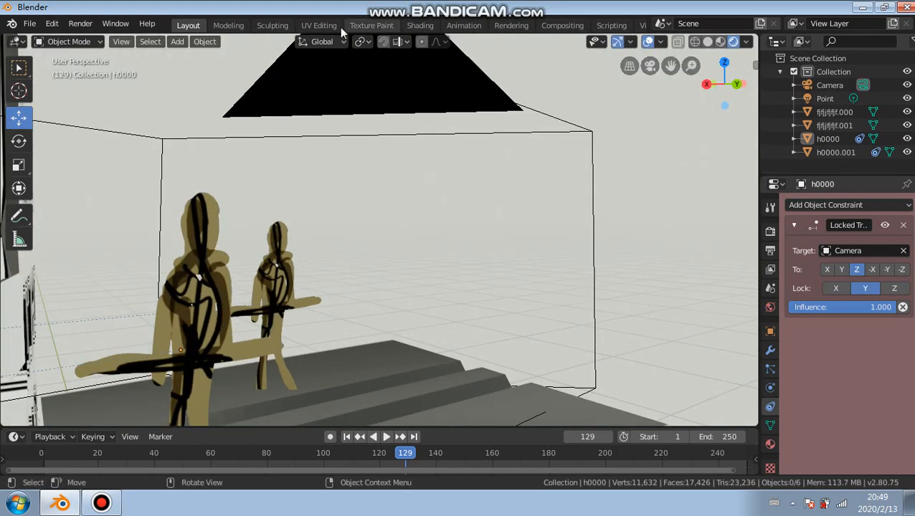
click(648, 66)
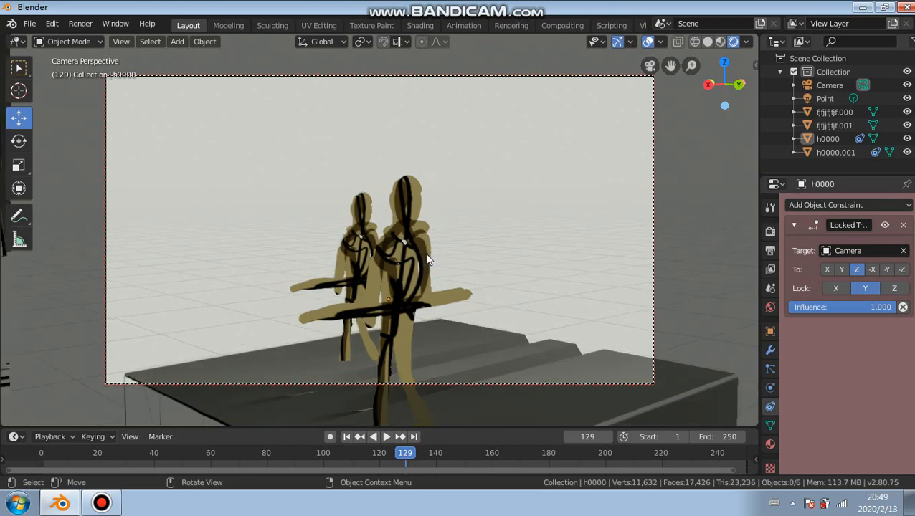
Examine the buildings, the point light and the rooftop figures through the camera at various angles and distances.
middle_drag(427, 256, 374, 158)
scroll(457, 235, down, 5)
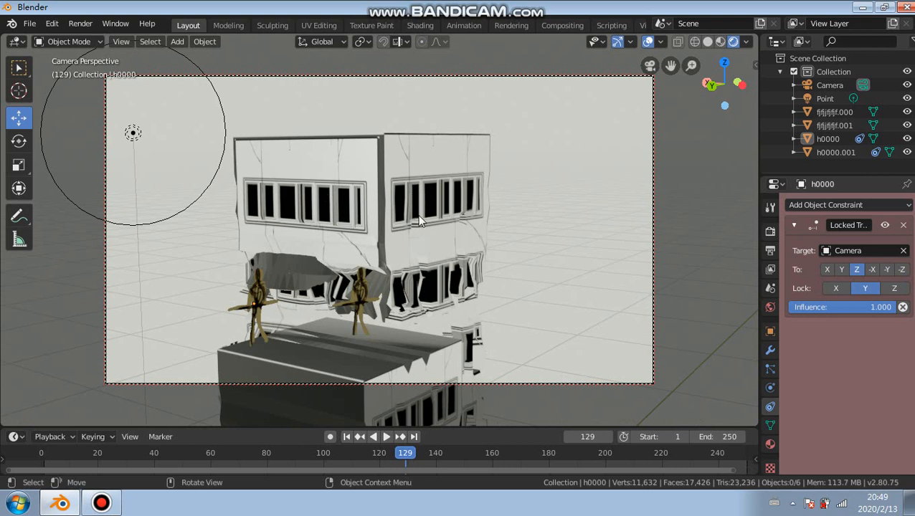
shift+middle_drag(417, 215, 366, 244)
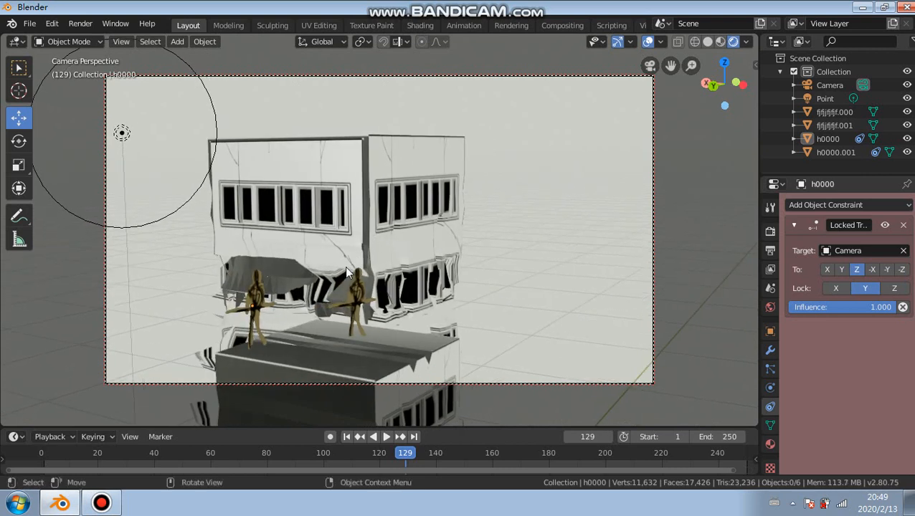
shift+middle_drag(356, 211, 285, 317)
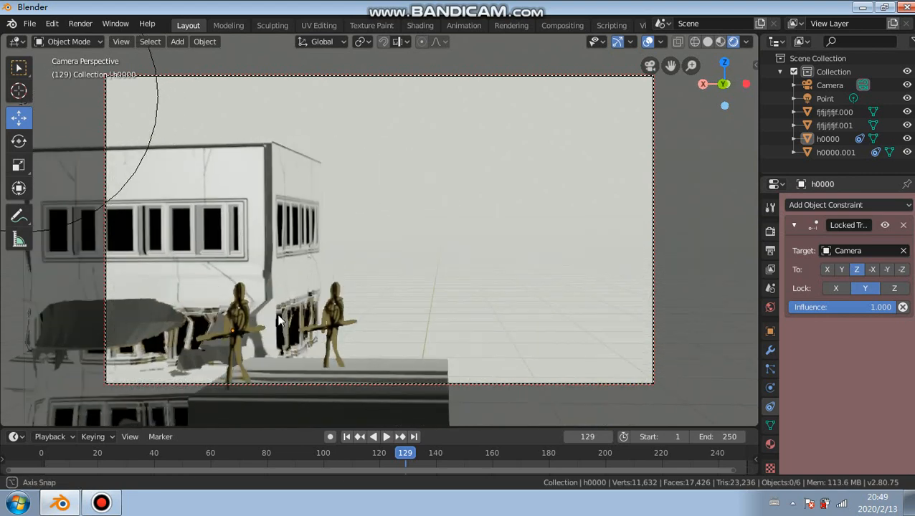
scroll(285, 317, down, 2)
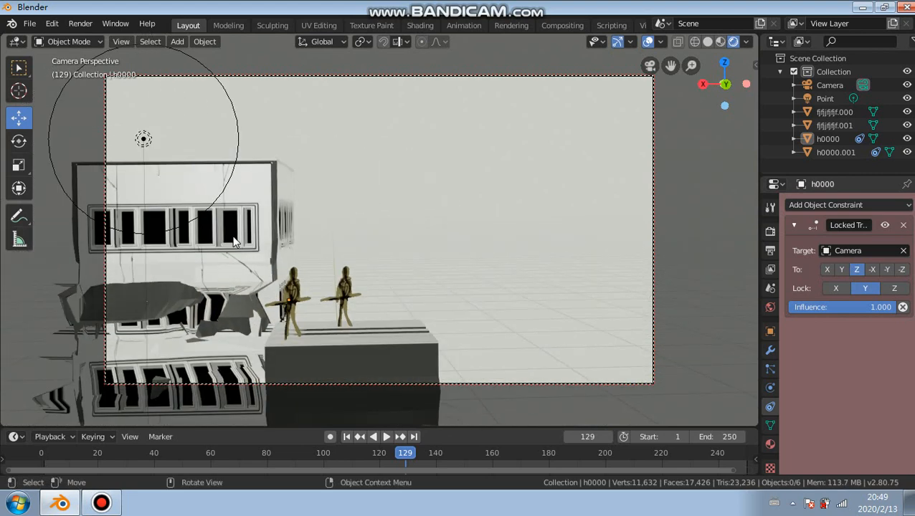
scroll(209, 237, down, 1)
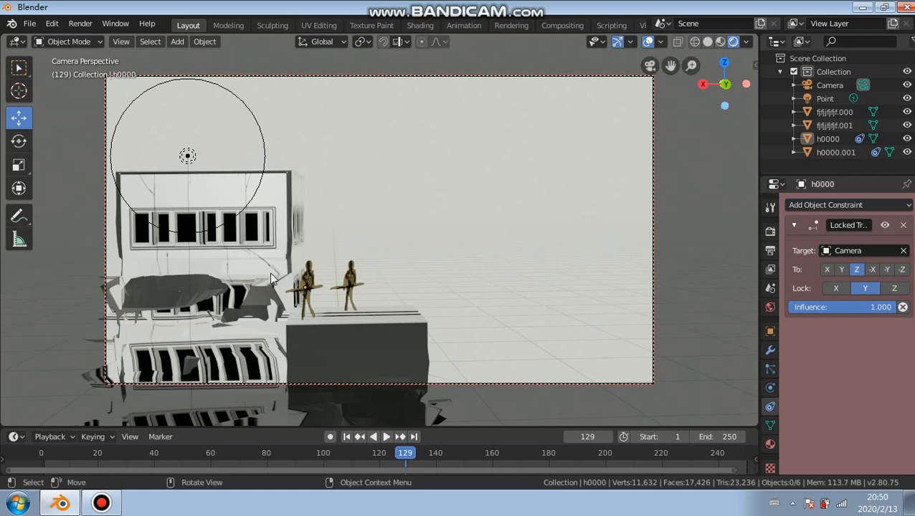
mouse_move(413, 3)
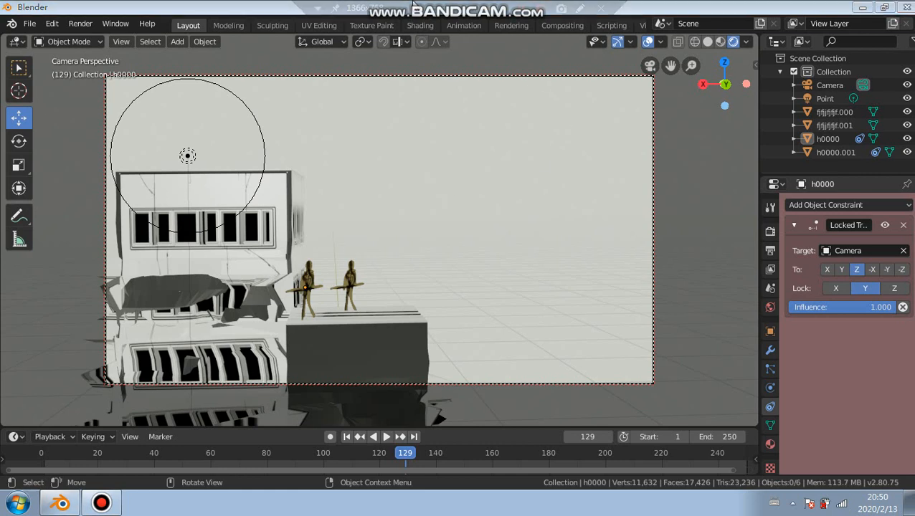
scroll(338, 317, up, 4)
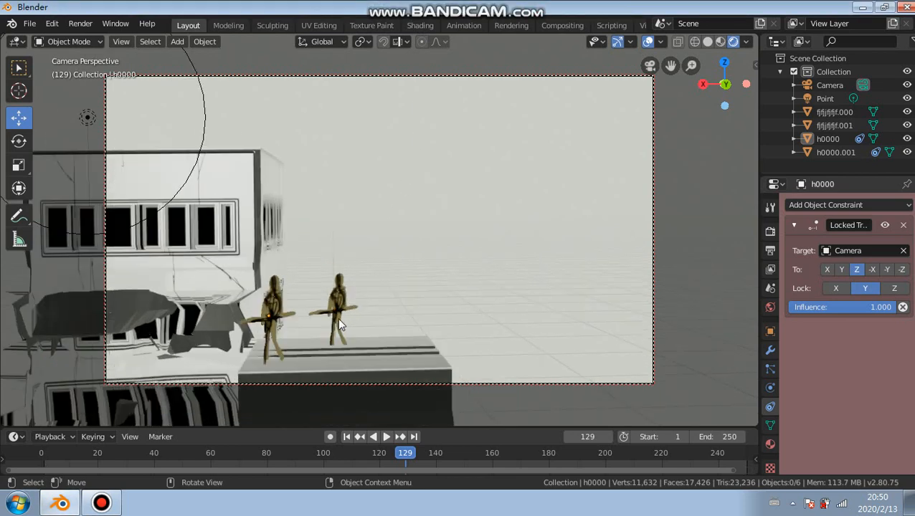
Select the front rooftop figure and examine its Locked Track constraint settings, including the target, To axis and Lock axis.
scroll(396, 289, up, 5)
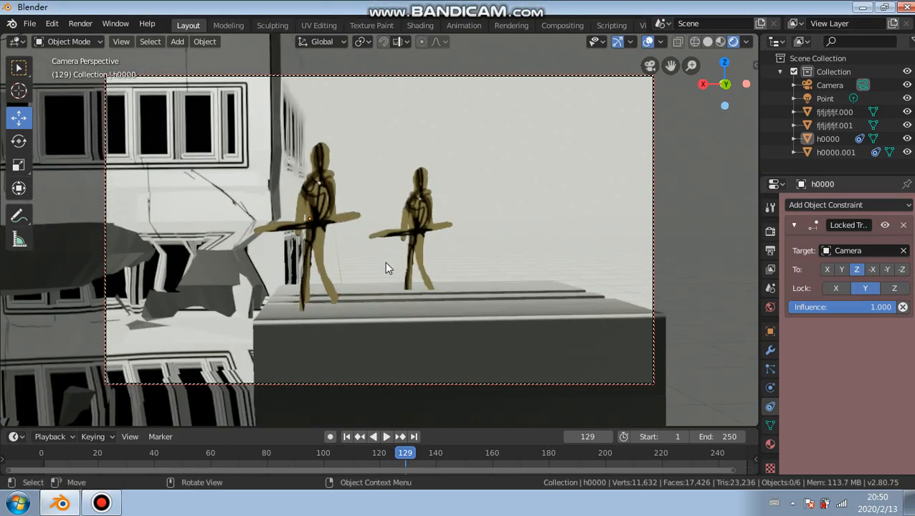
middle_drag(384, 262, 359, 272)
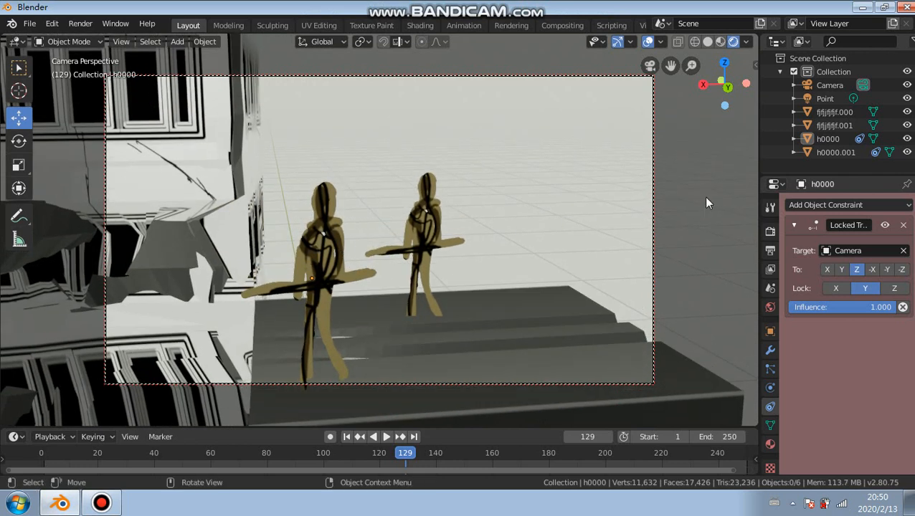
click(326, 242)
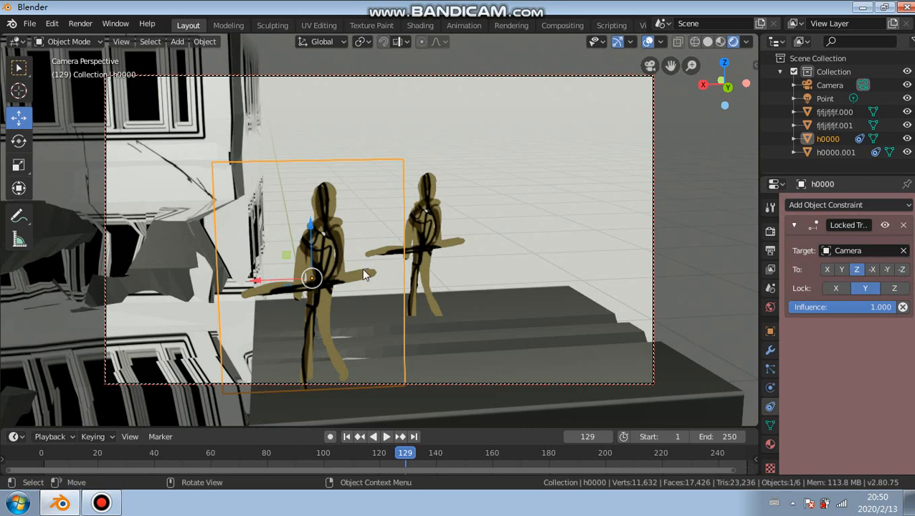
middle_drag(363, 269, 332, 268)
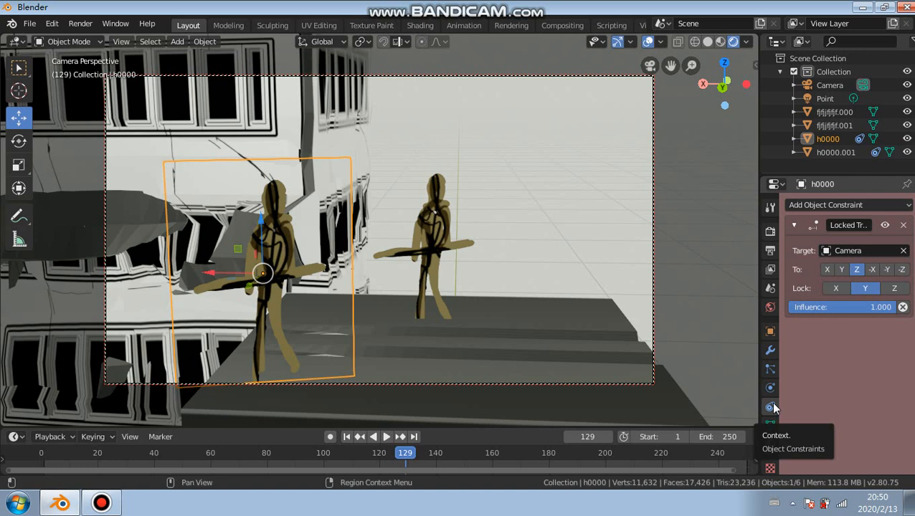
click(851, 230)
click(854, 342)
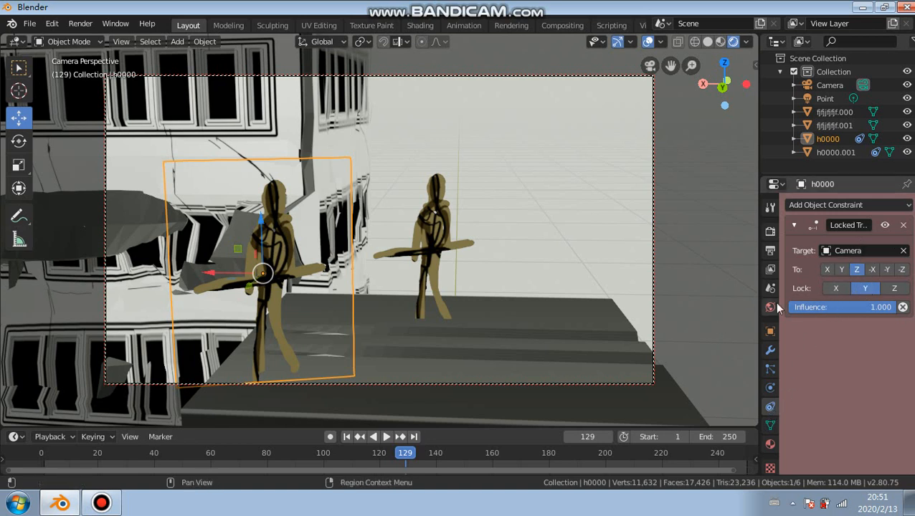
Examine how the two rooftop figures face the camera from above and from the side, and clear the selection.
middle_drag(480, 314, 321, 320)
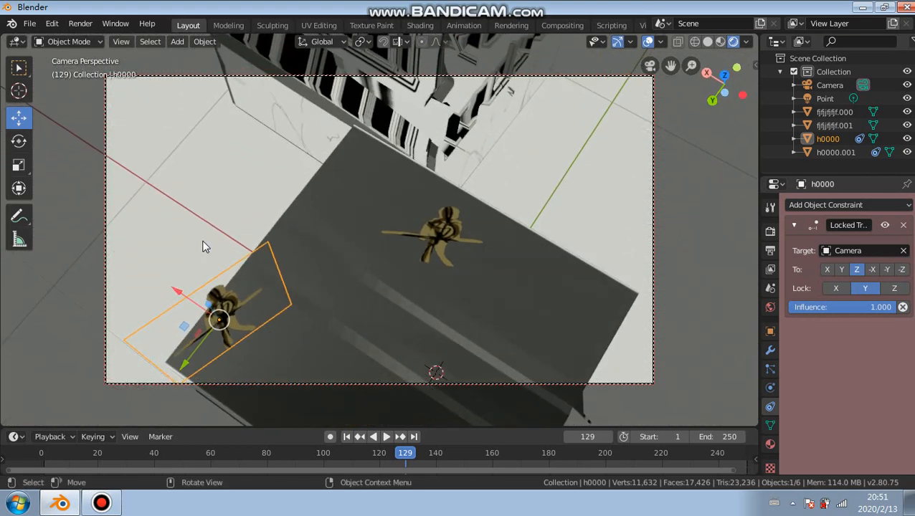
middle_drag(317, 302, 457, 180)
click(522, 169)
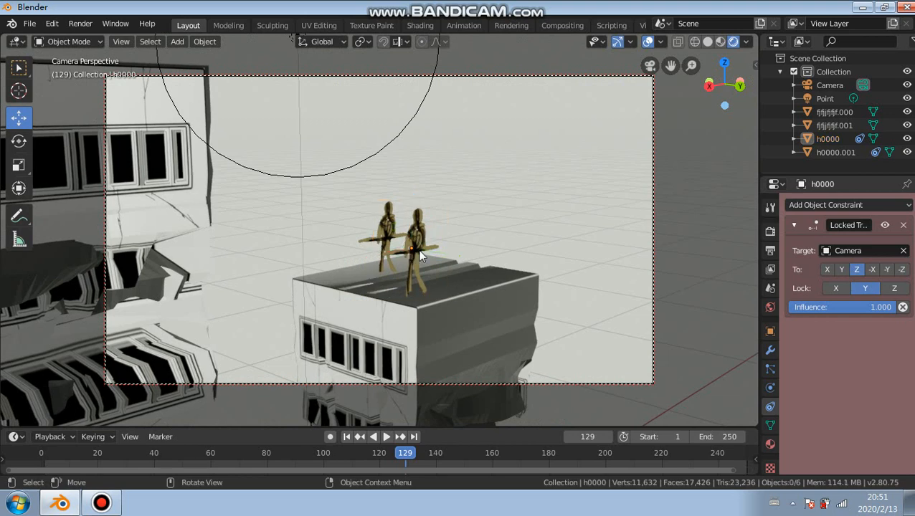
Select the front rooftop figure and switch to the Shading workspace, enlarging the node editor beneath the 3D view.
click(412, 241)
scroll(413, 242, up, 5)
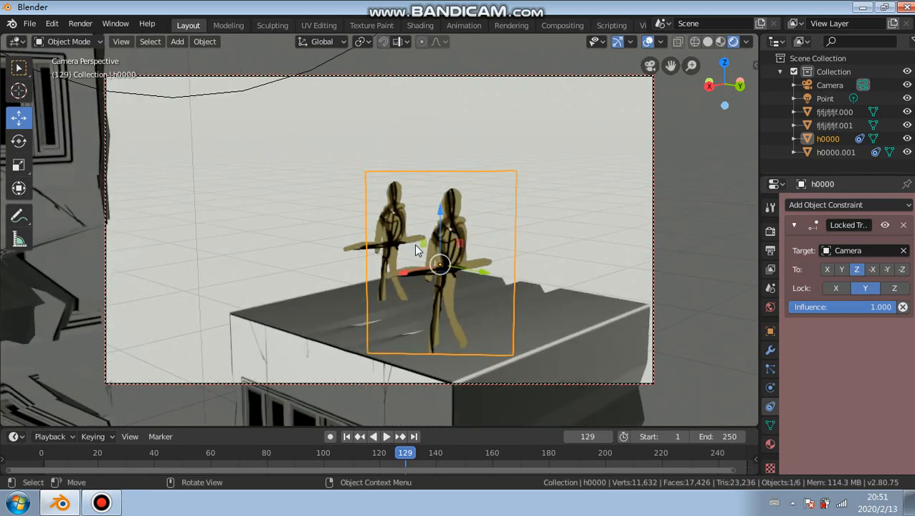
middle_drag(415, 248, 370, 242)
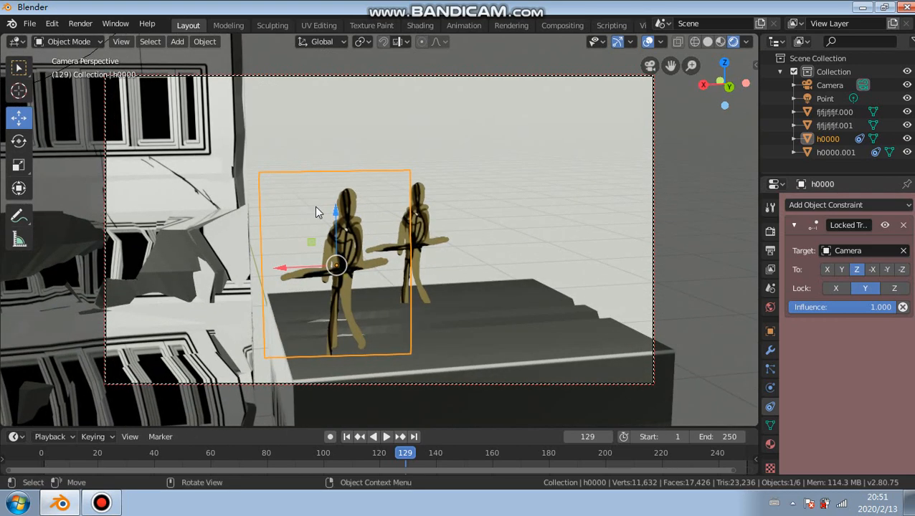
click(416, 28)
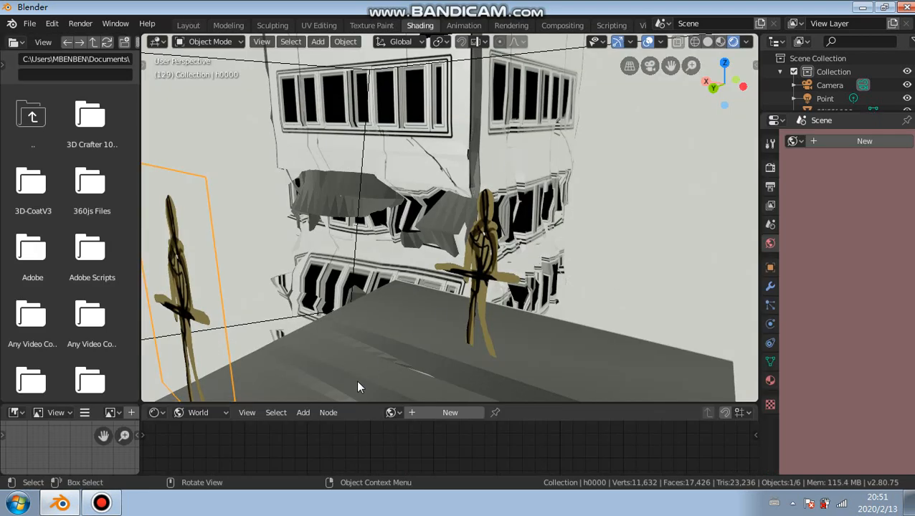
drag(350, 404, 368, 334)
middle_drag(360, 289, 495, 170)
scroll(395, 259, down, 5)
scroll(432, 217, up, 2)
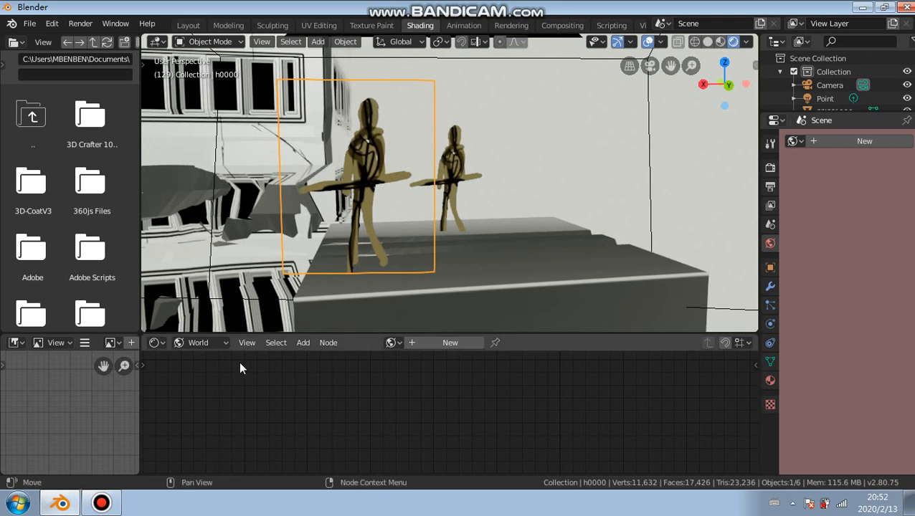
drag(219, 334, 223, 328)
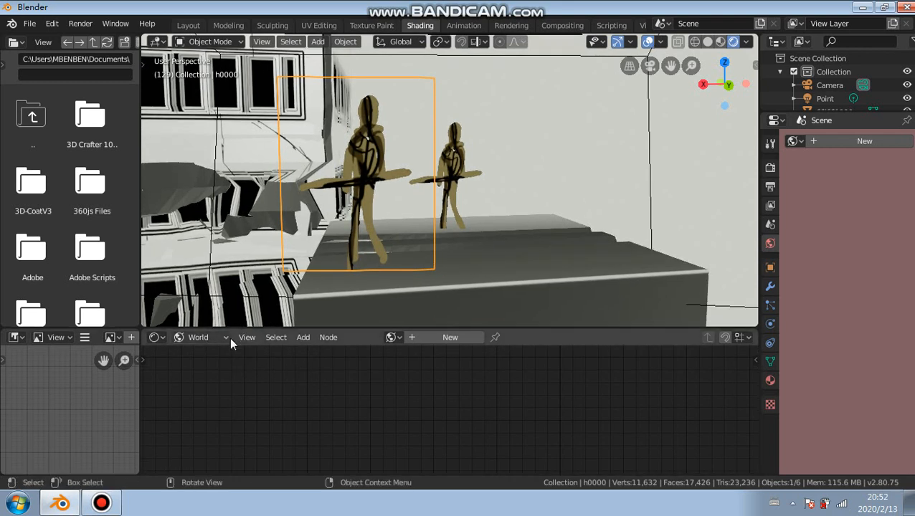
Switch the shader type from World to Object to show the figure's material nodes, centring on the image texture node.
click(219, 336)
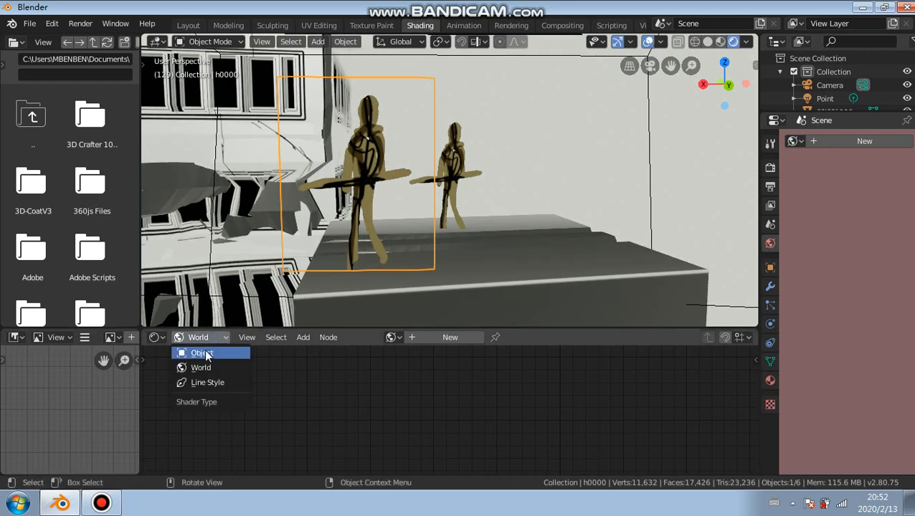
click(205, 353)
scroll(489, 404, down, 5)
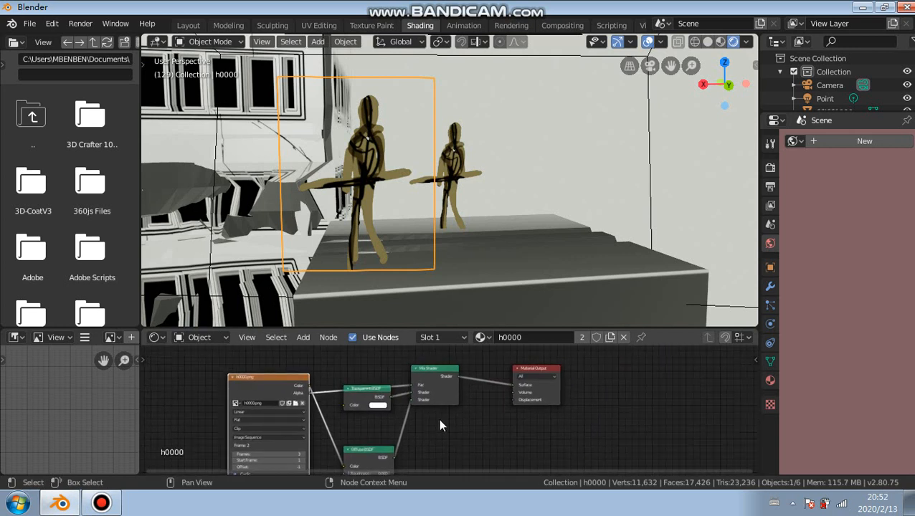
middle_drag(438, 434, 481, 418)
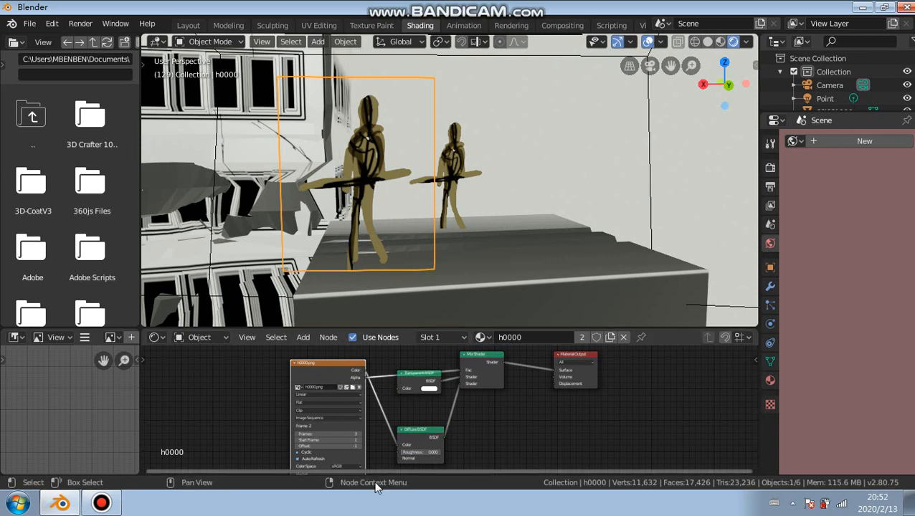
scroll(355, 400, up, 4)
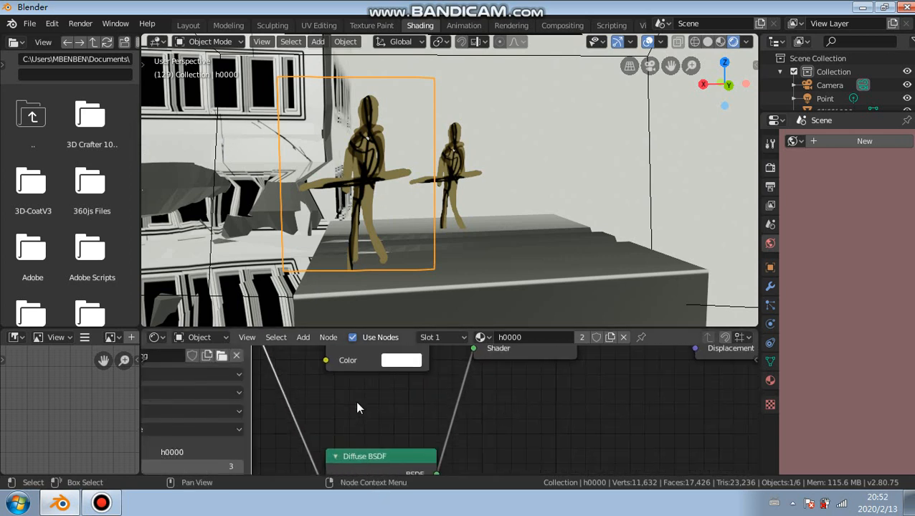
middle_drag(355, 400, 467, 395)
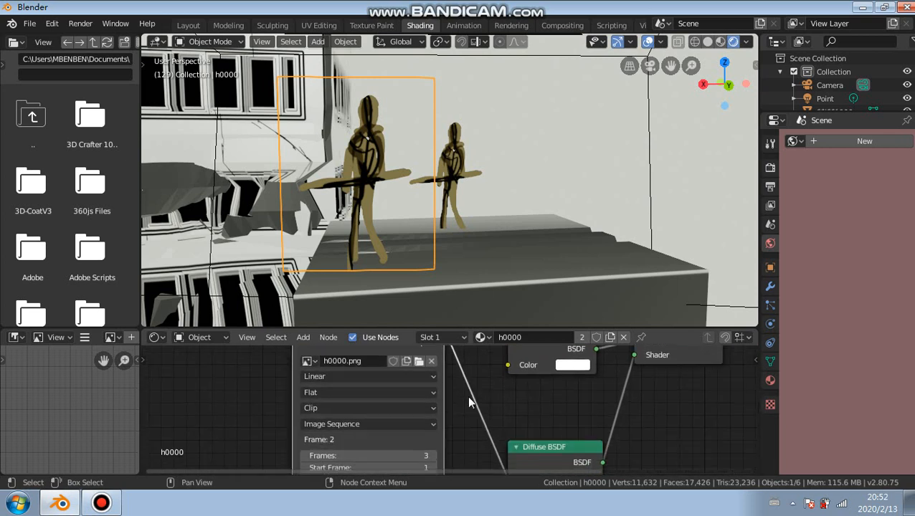
Examine the h0000.png texture node's source choices and its Image Sequence settings, including frames, start frame, offset, Cyclic and Auto Refresh.
click(425, 422)
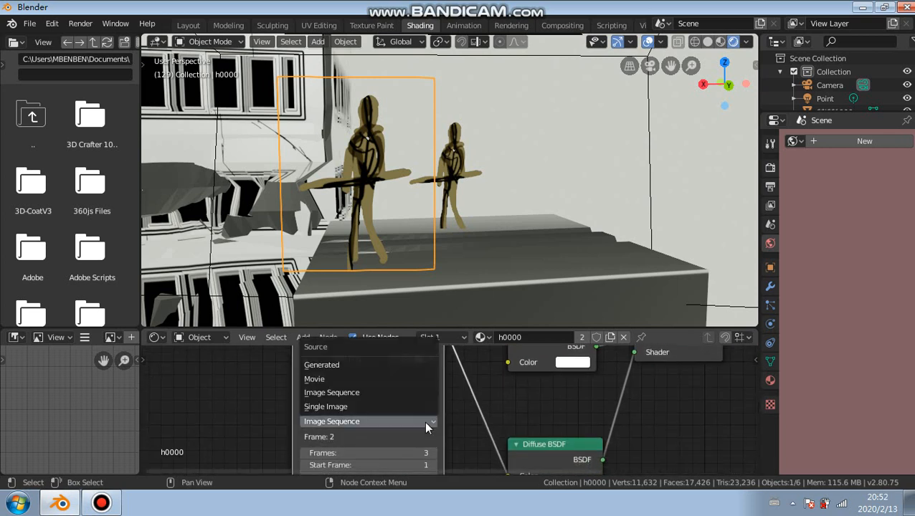
click(380, 421)
scroll(474, 428, down, 1)
middle_drag(471, 429, 473, 385)
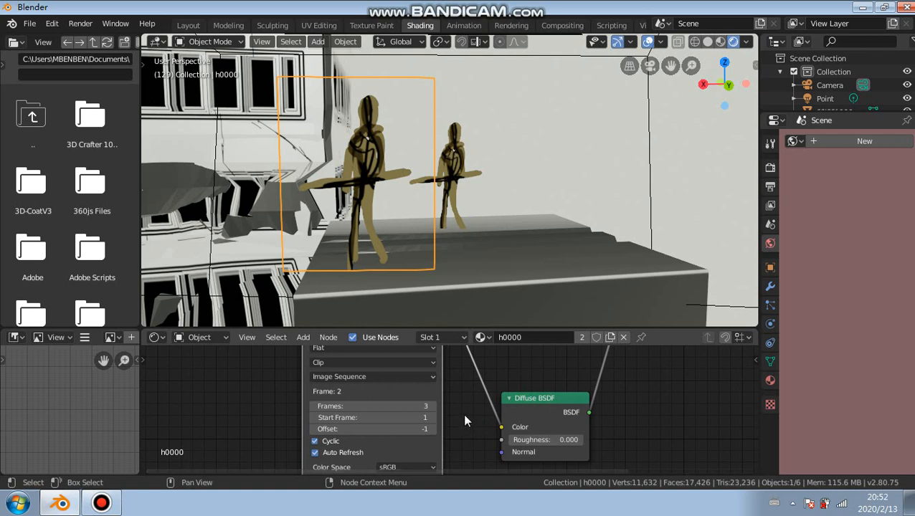
middle_drag(464, 421, 468, 483)
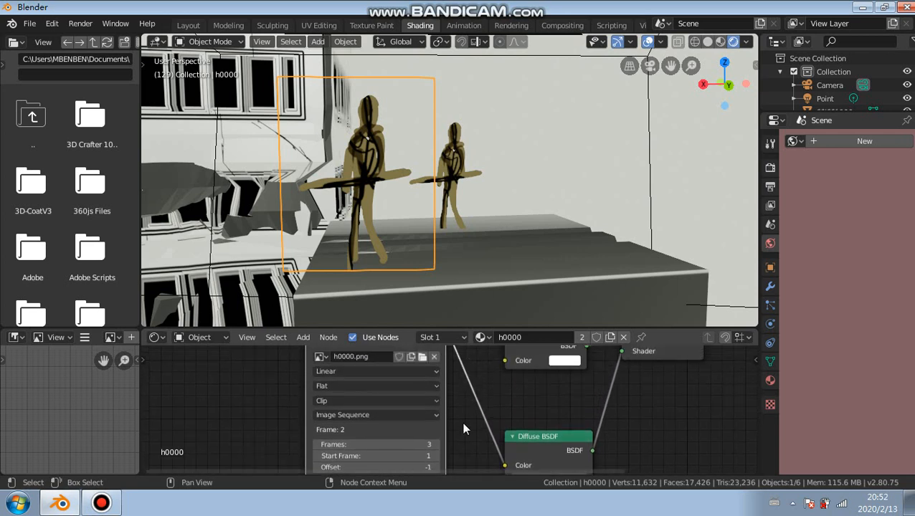
middle_drag(464, 420, 474, 335)
scroll(372, 404, up, 9)
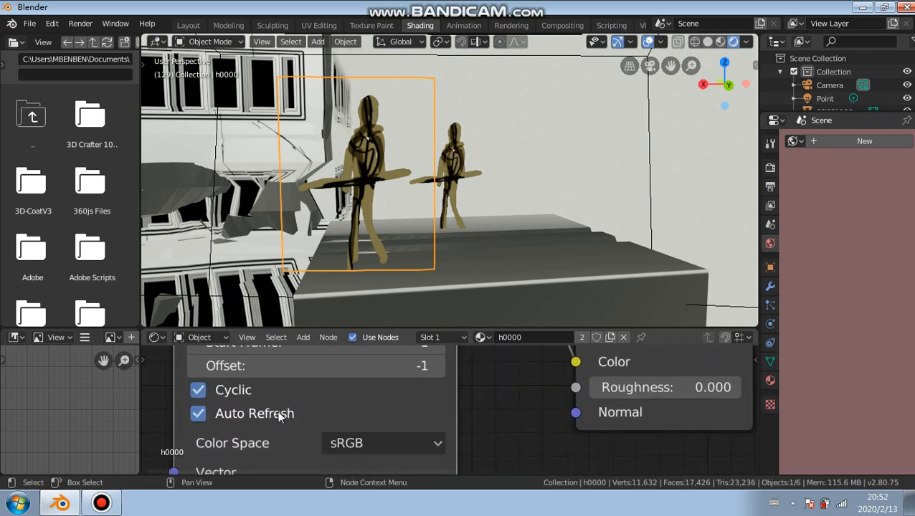
middle_drag(302, 392, 365, 393)
middle_drag(291, 405, 257, 393)
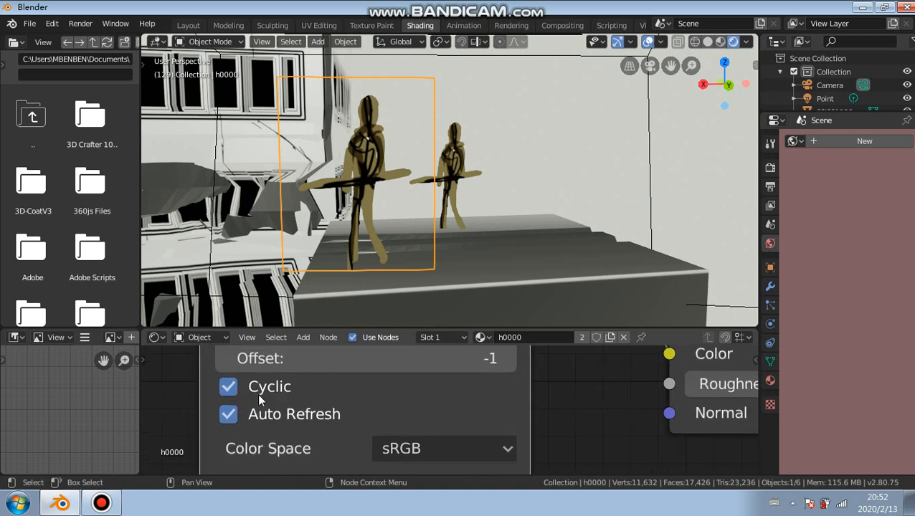
Turn the image sequence's Cyclic option off and back on twice to demonstrate it.
scroll(190, 394, up, 1)
click(194, 387)
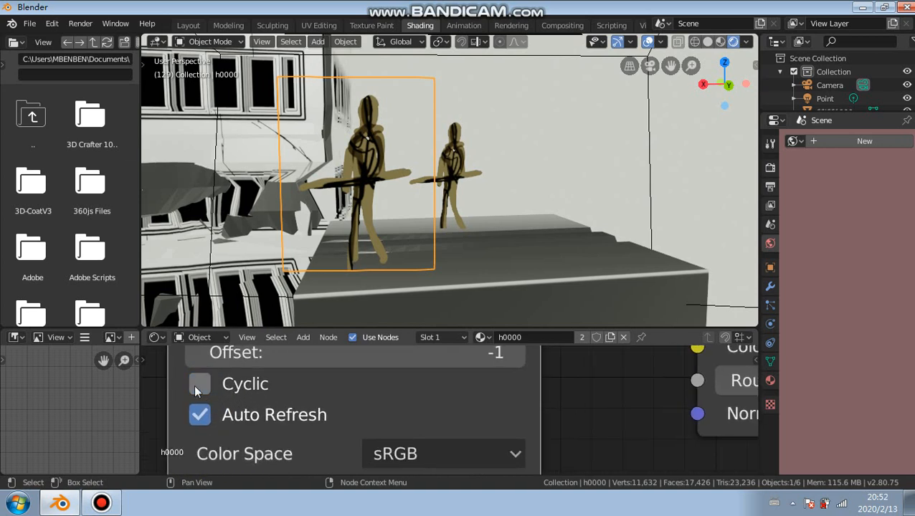
click(193, 387)
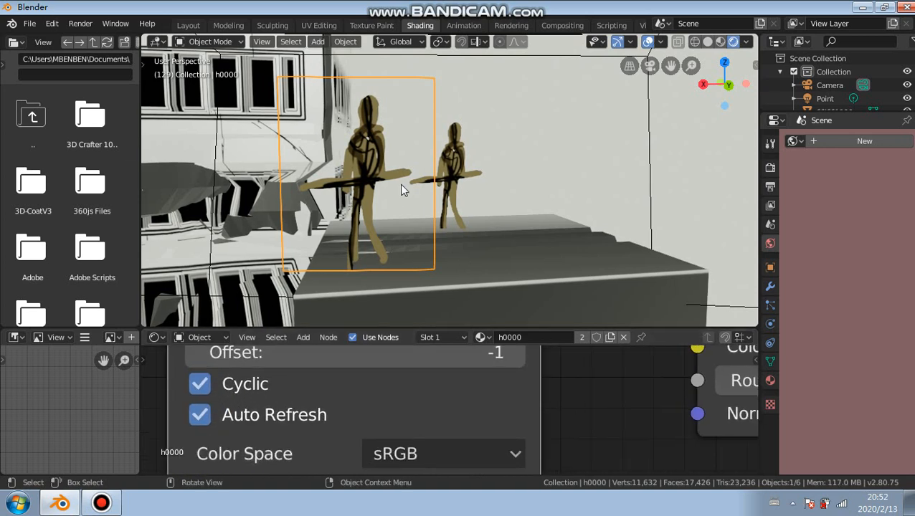
click(203, 385)
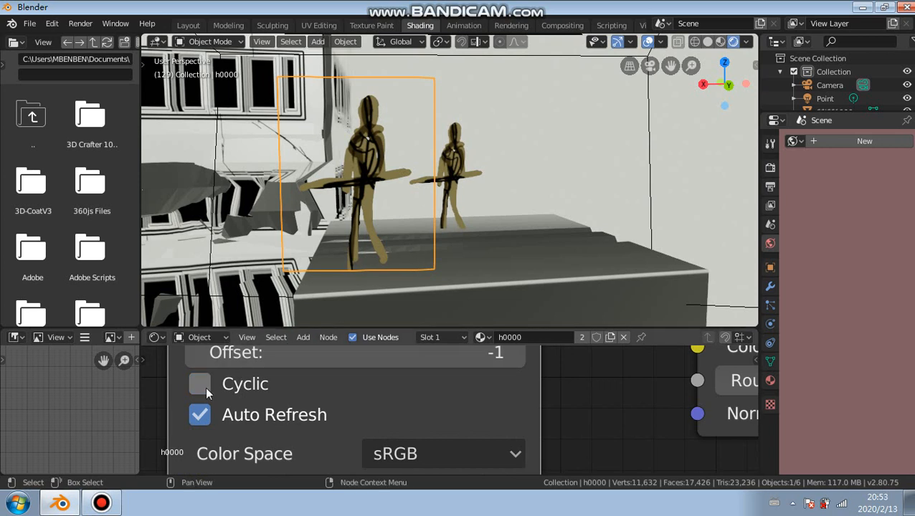
click(205, 386)
scroll(222, 386, down, 5)
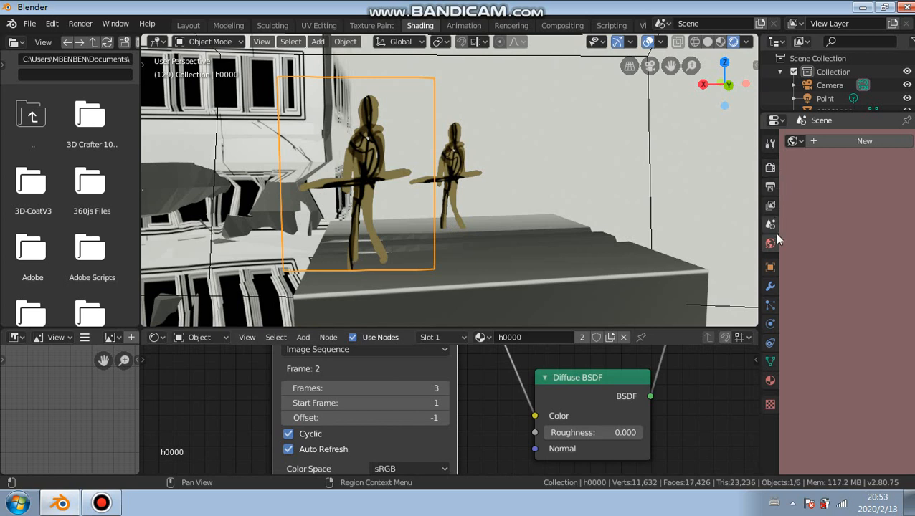
Open the h0000 material's properties, review the Blend Mode choices without changing them, and inspect the figures' transparency.
click(770, 381)
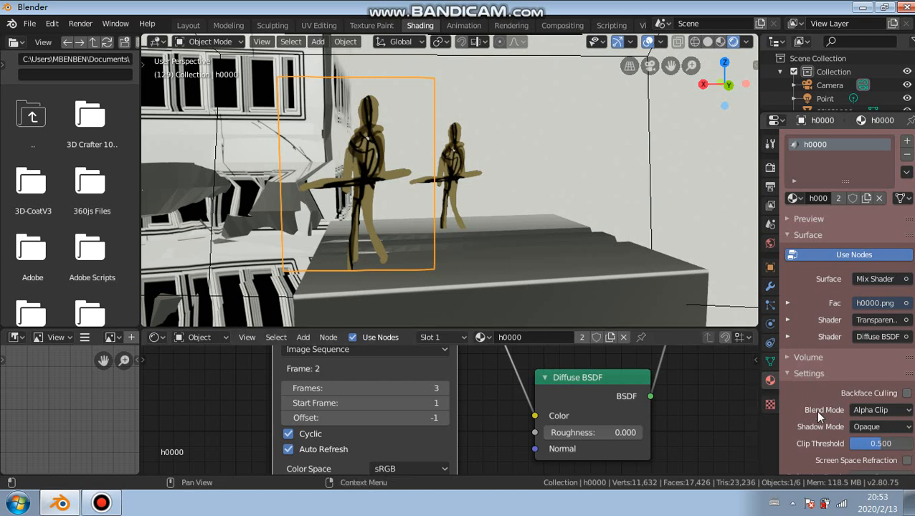
click(875, 410)
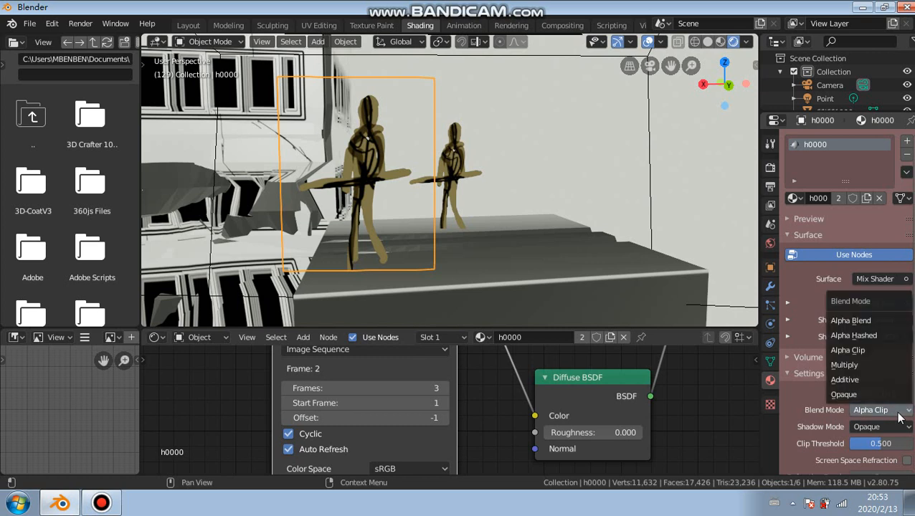
click(900, 414)
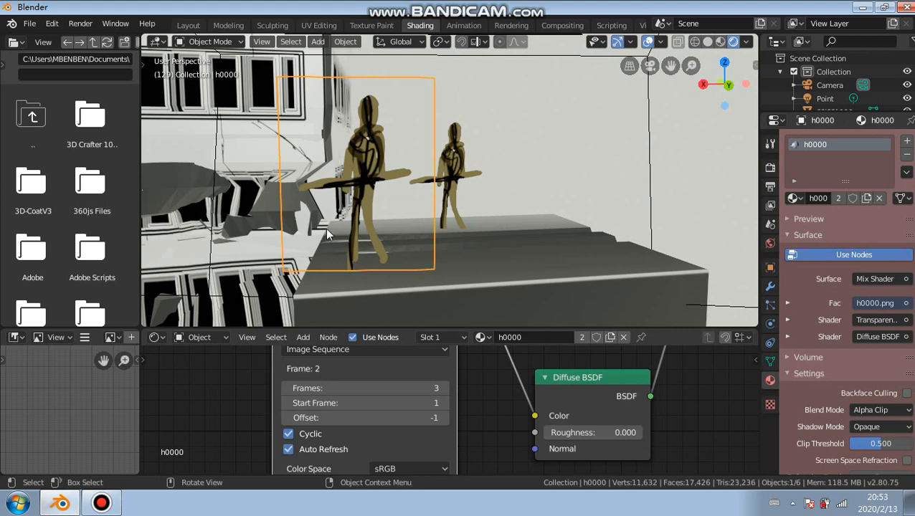
middle_drag(376, 188, 585, 192)
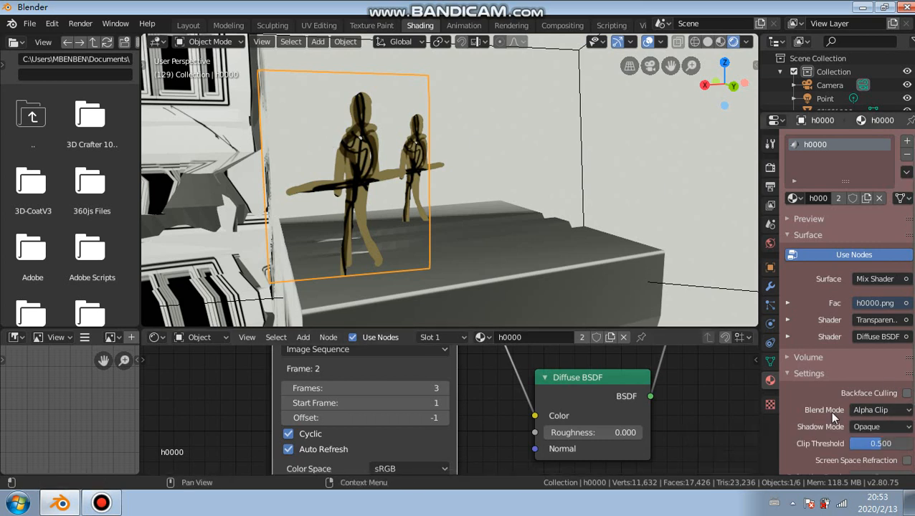
Review the h0000.png node's image sequence settings again and examine the buildings, figures and camera from farther away.
scroll(343, 431, up, 1)
middle_drag(347, 437, 374, 414)
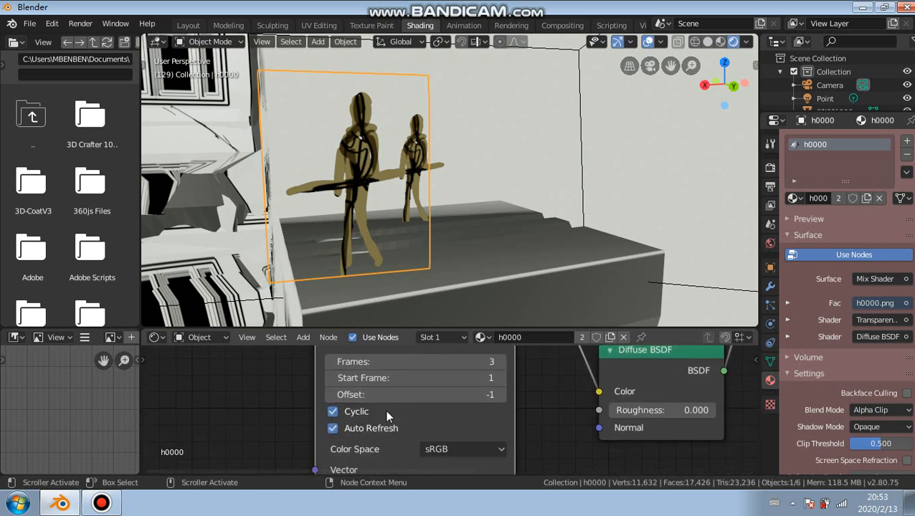
middle_drag(445, 427, 426, 481)
middle_drag(494, 404, 494, 421)
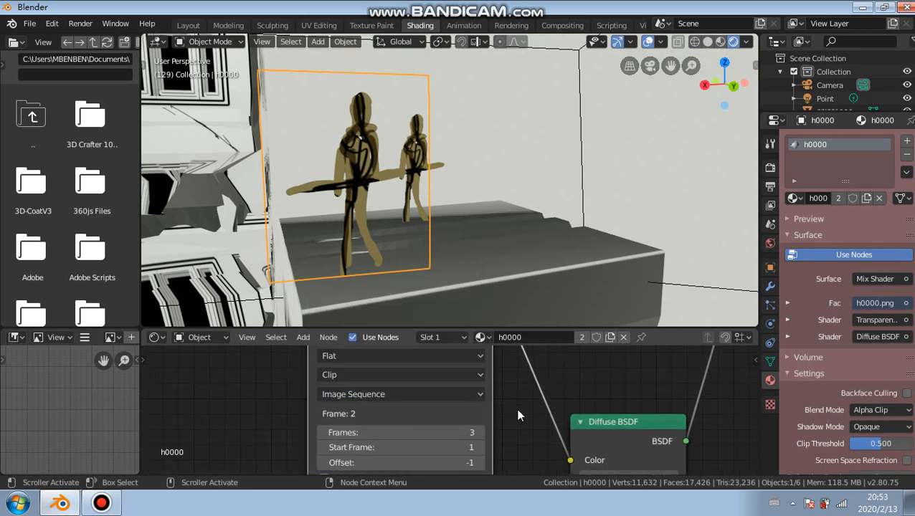
middle_drag(503, 404, 467, 439)
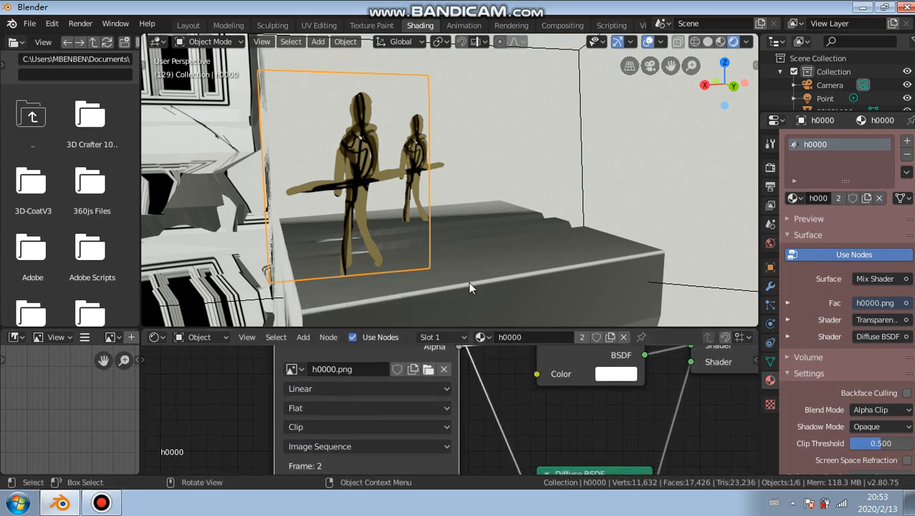
scroll(490, 242, down, 4)
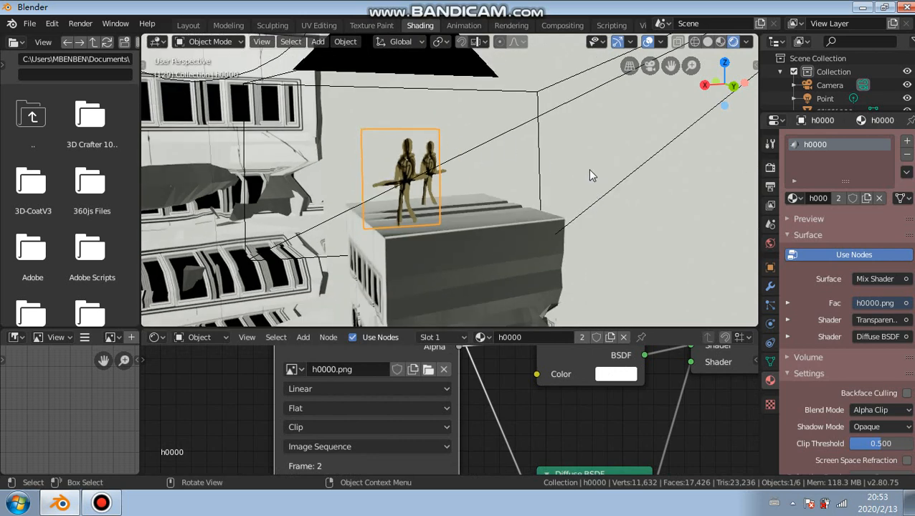
middle_drag(593, 173, 541, 176)
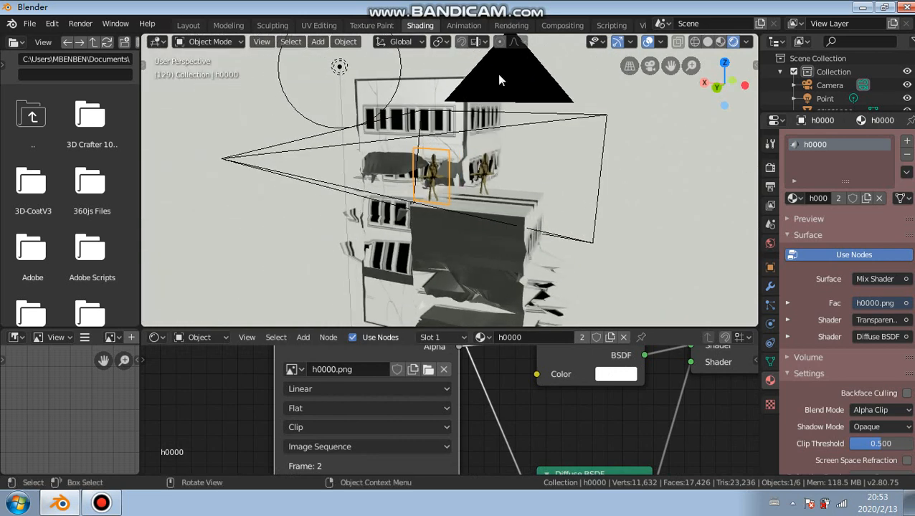
Switch to the Layout workspace, make the timeline area taller, and adjust the camera's distance from the two rooftop figures.
click(190, 28)
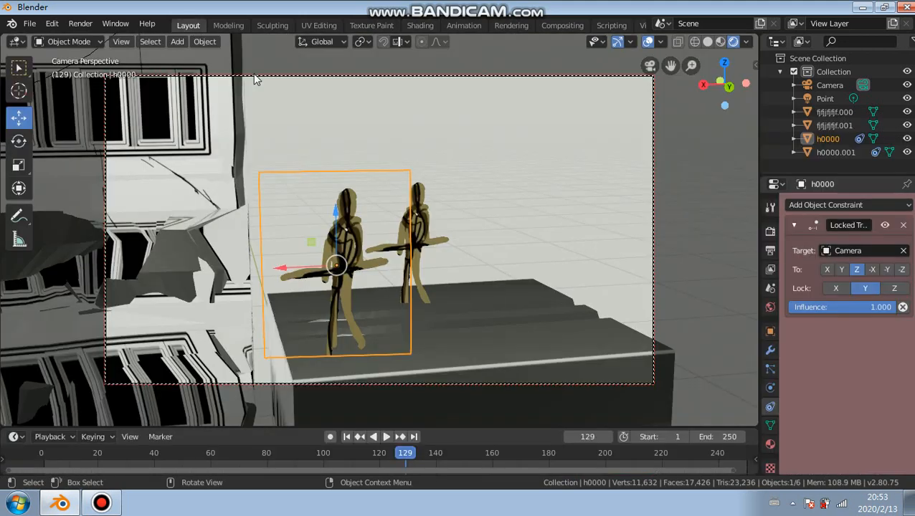
drag(468, 428, 484, 333)
scroll(548, 149, down, 2)
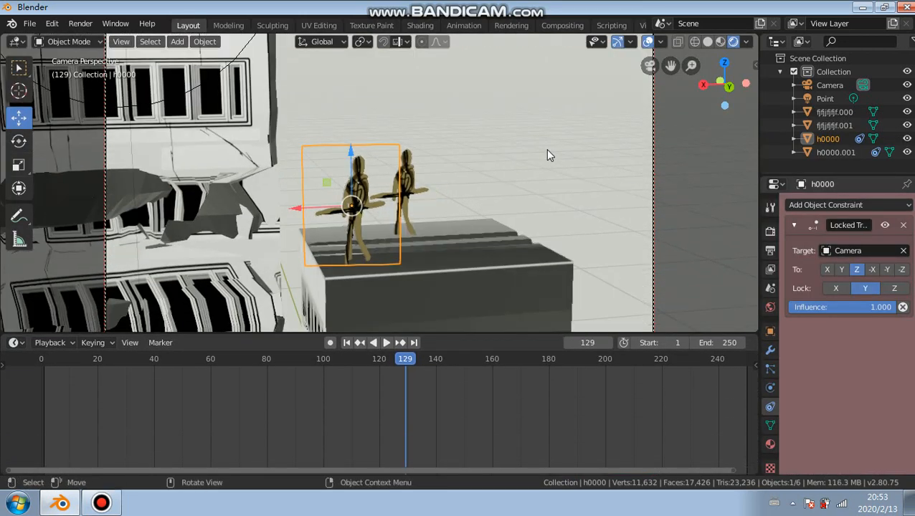
scroll(548, 150, up, 1)
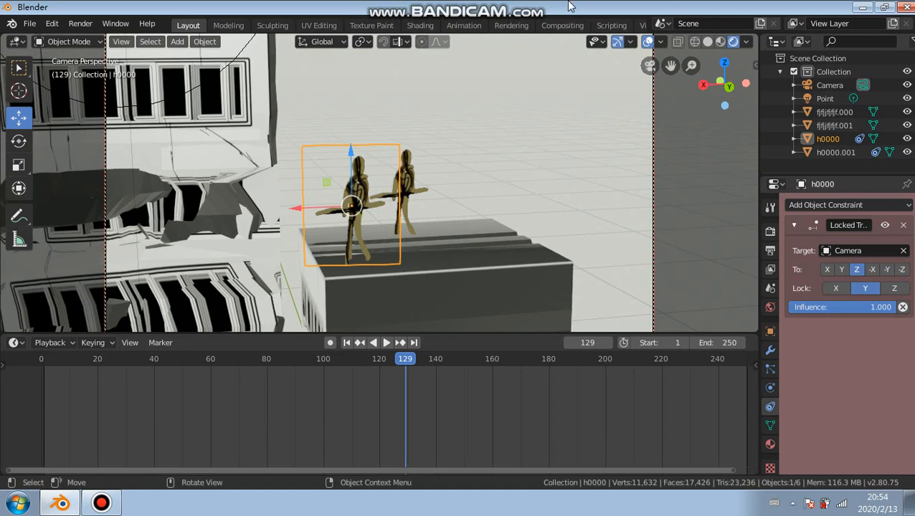
mouse_move(569, 6)
scroll(477, 167, up, 2)
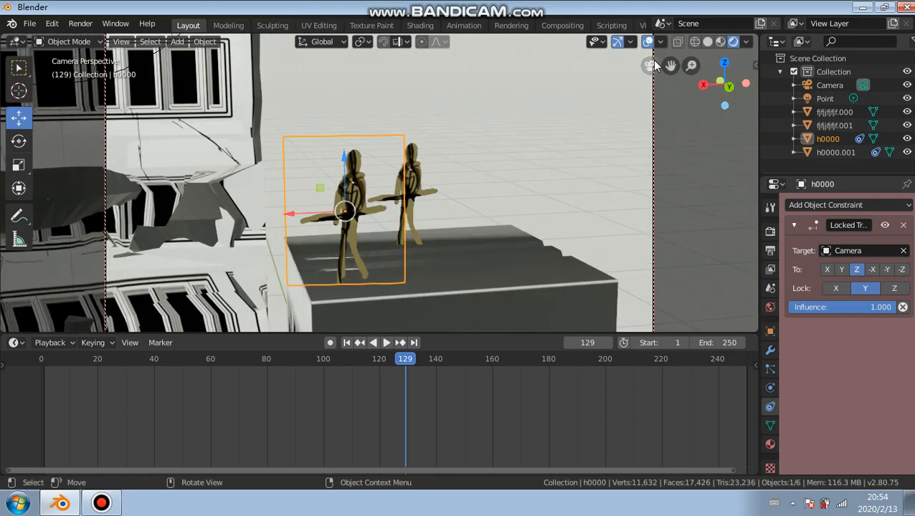
Compare the scene from outside the camera with the camera view, and shrink the timeline area back to a narrow strip.
click(650, 66)
scroll(559, 176, down, 5)
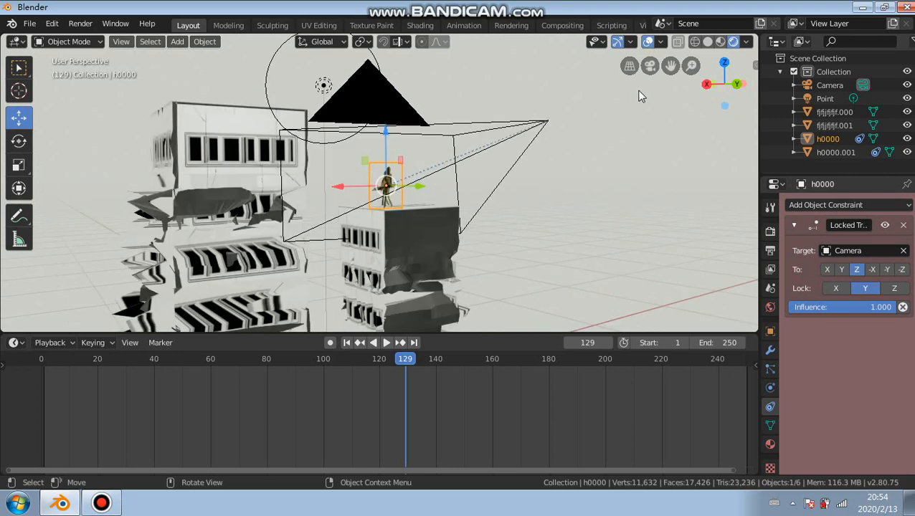
click(650, 66)
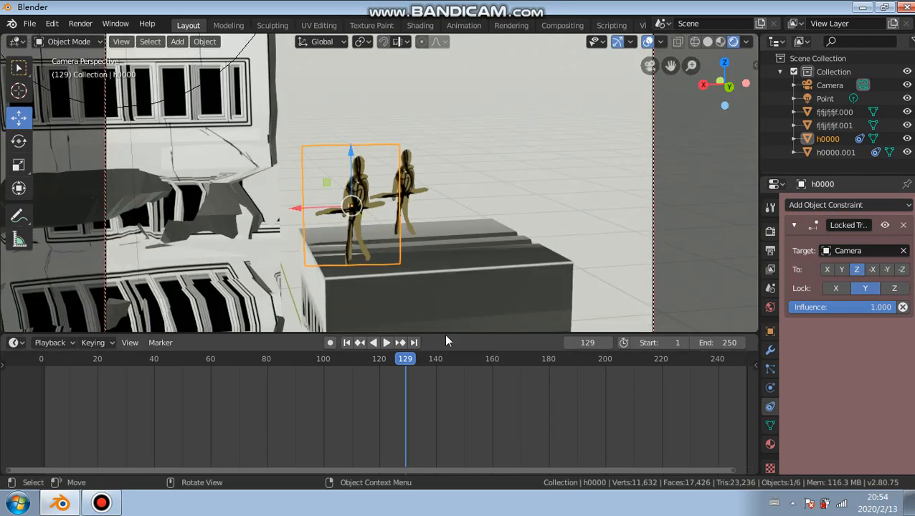
drag(448, 335, 462, 443)
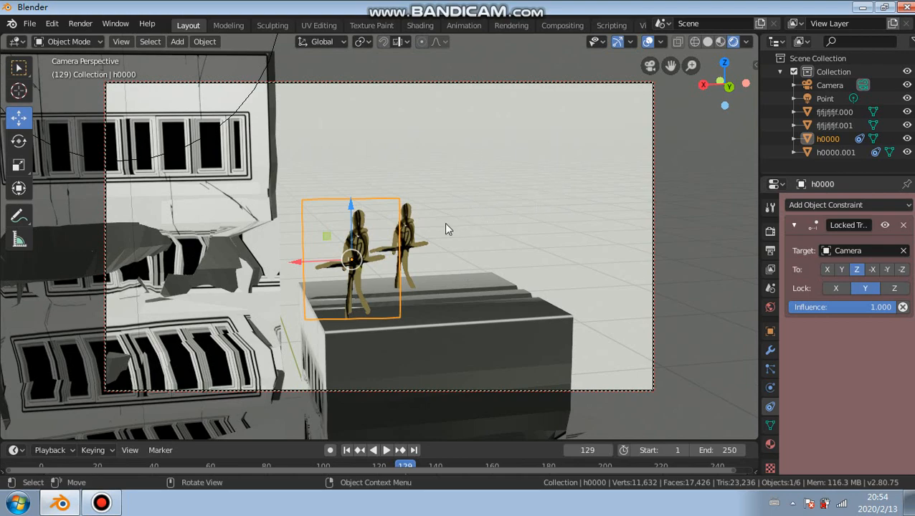
Orbit the camera around the rooftop figures to face the tall building's corner, checking the camera view against the free view.
middle_drag(445, 225, 368, 227)
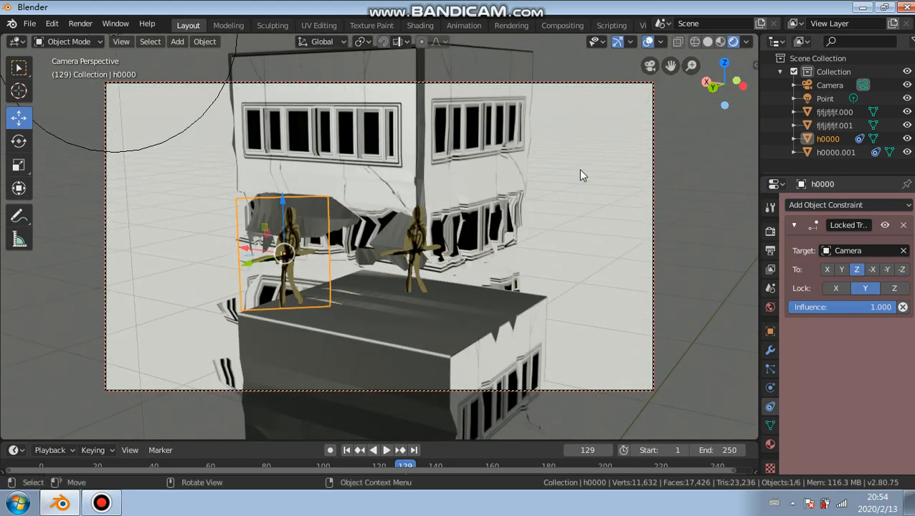
click(650, 66)
click(650, 66)
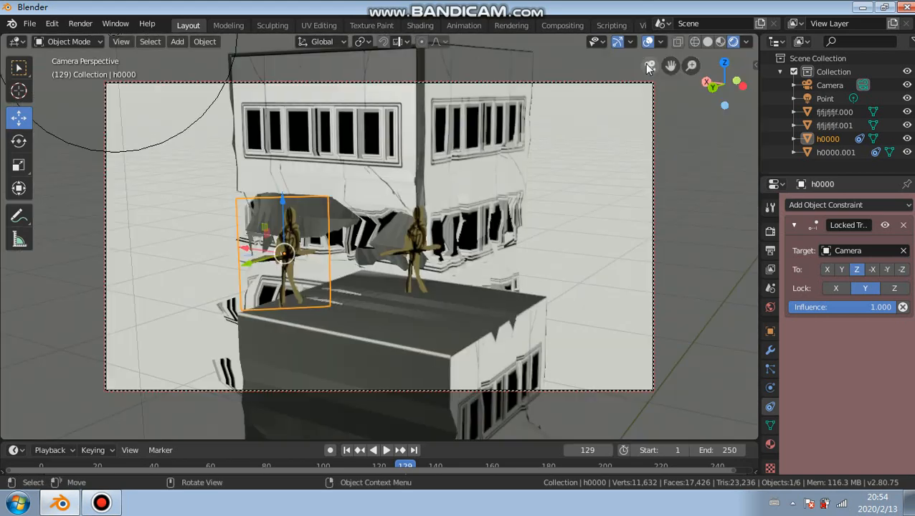
click(649, 66)
click(649, 66)
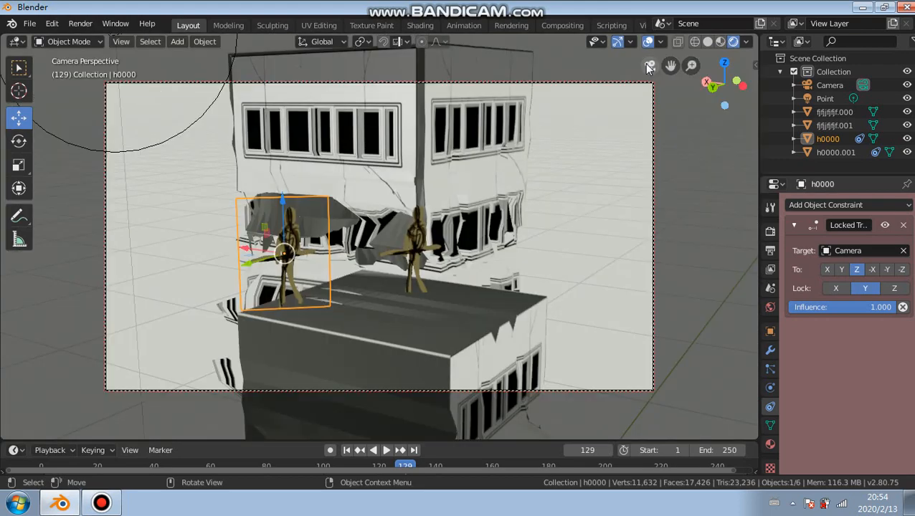
click(649, 66)
click(649, 66)
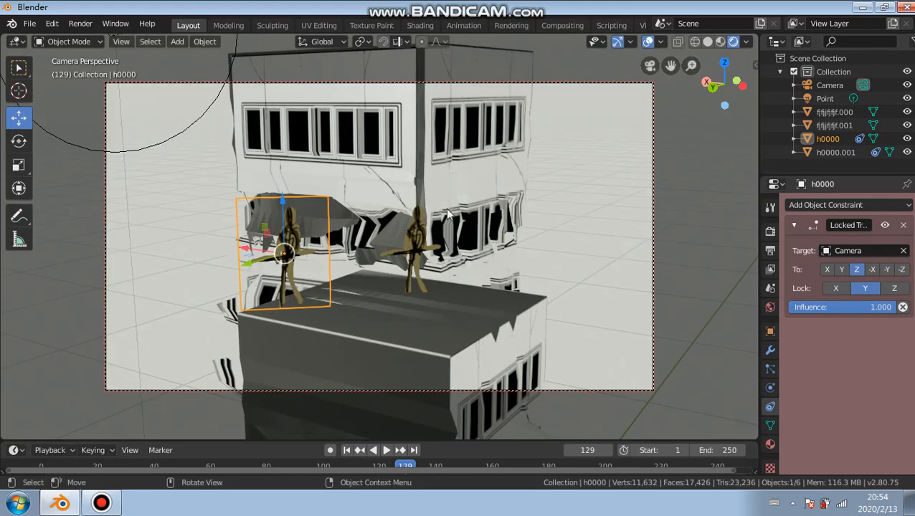
middle_drag(526, 230, 567, 201)
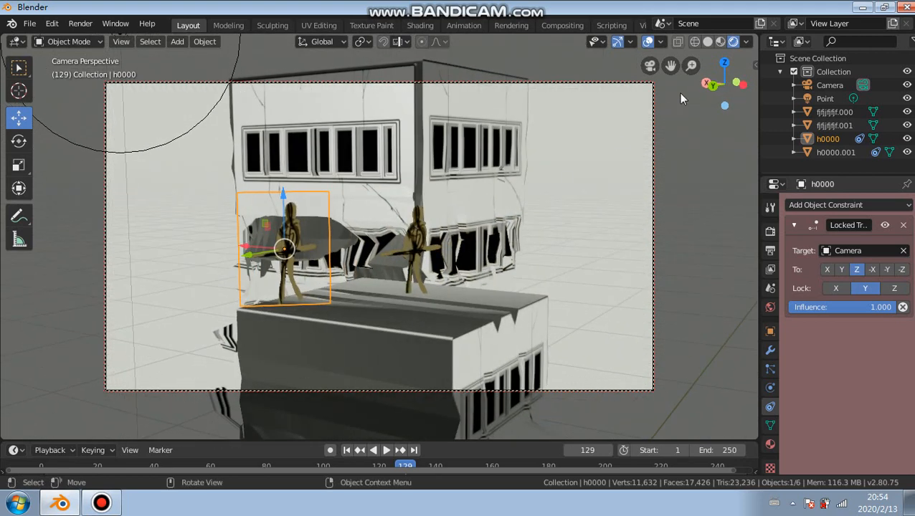
Turn Lock Camera to View off, orbit around the scene to demonstrate the difference, and turn the option back on.
click(754, 64)
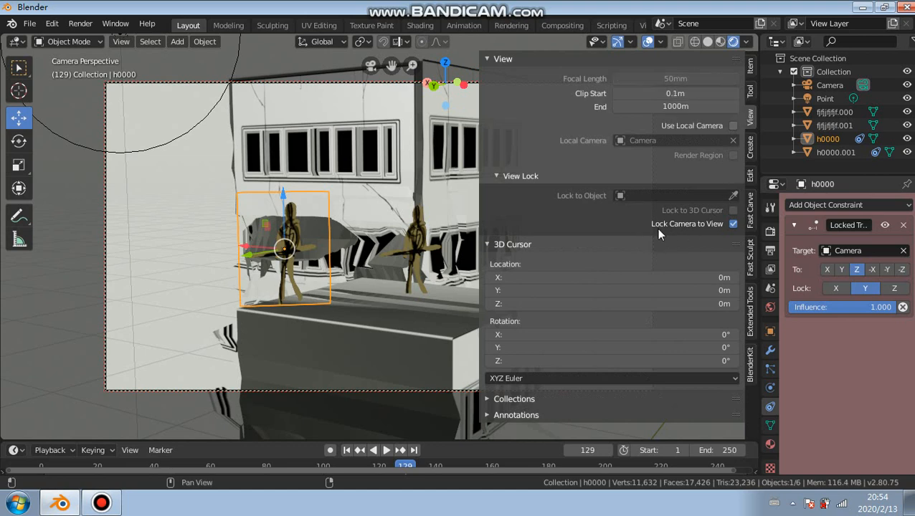
click(733, 223)
middle_drag(430, 231, 352, 247)
click(733, 224)
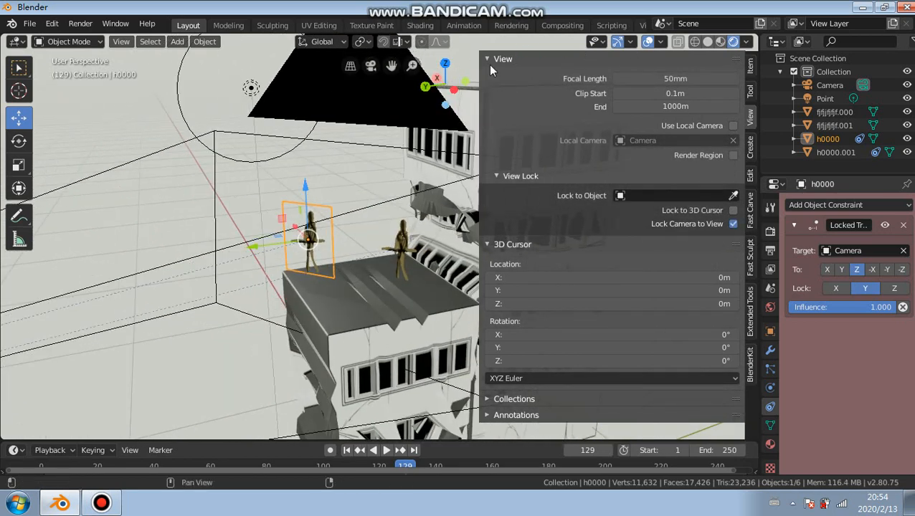
key(n)
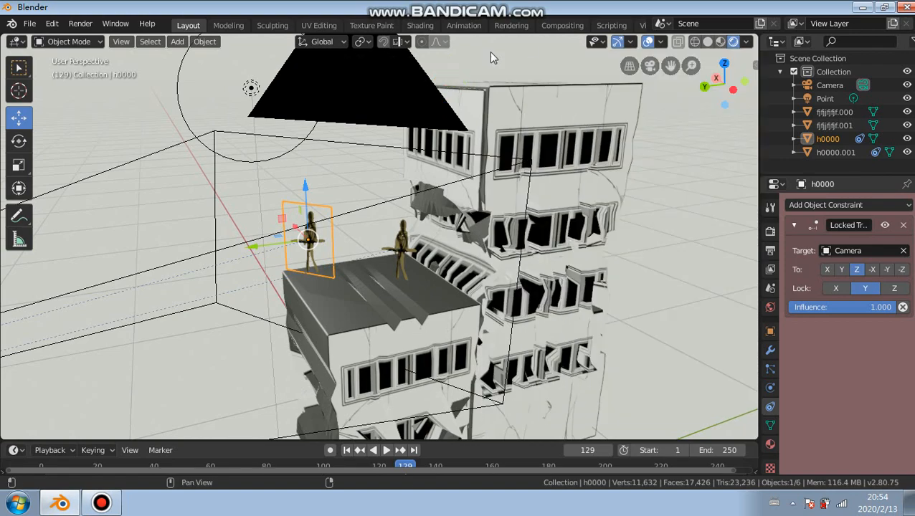
Return to the camera view and reframe the camera to show the buildings and both figures frontally from farther away.
click(647, 66)
middle_drag(562, 193, 522, 231)
scroll(510, 206, down, 2)
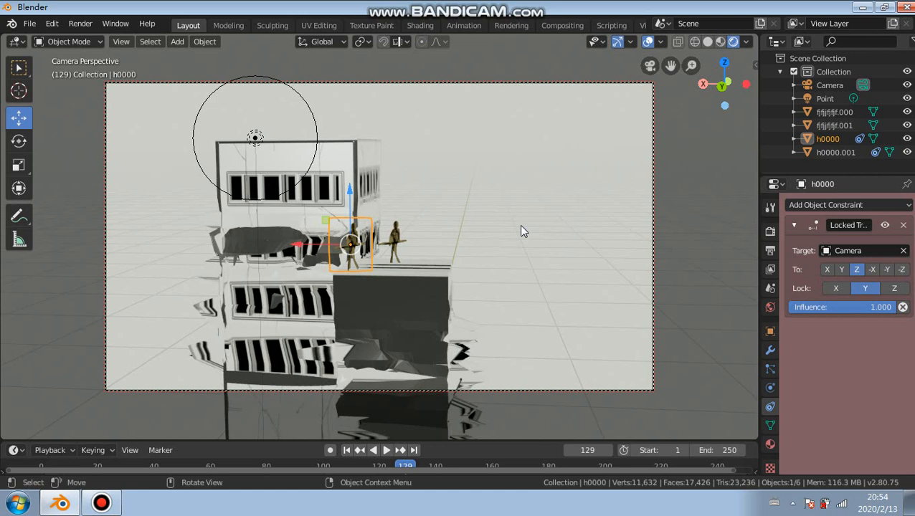